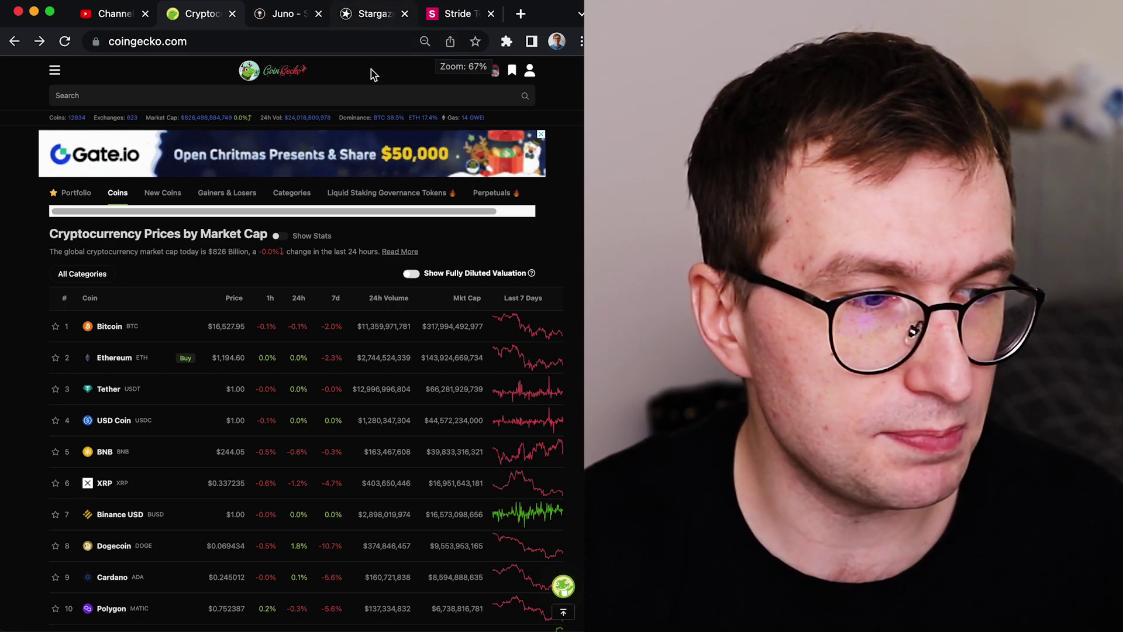
# - Search CoinGecko for 'juno' and open the JUNO (JUNO) coin page
pyautogui.click(370, 97)
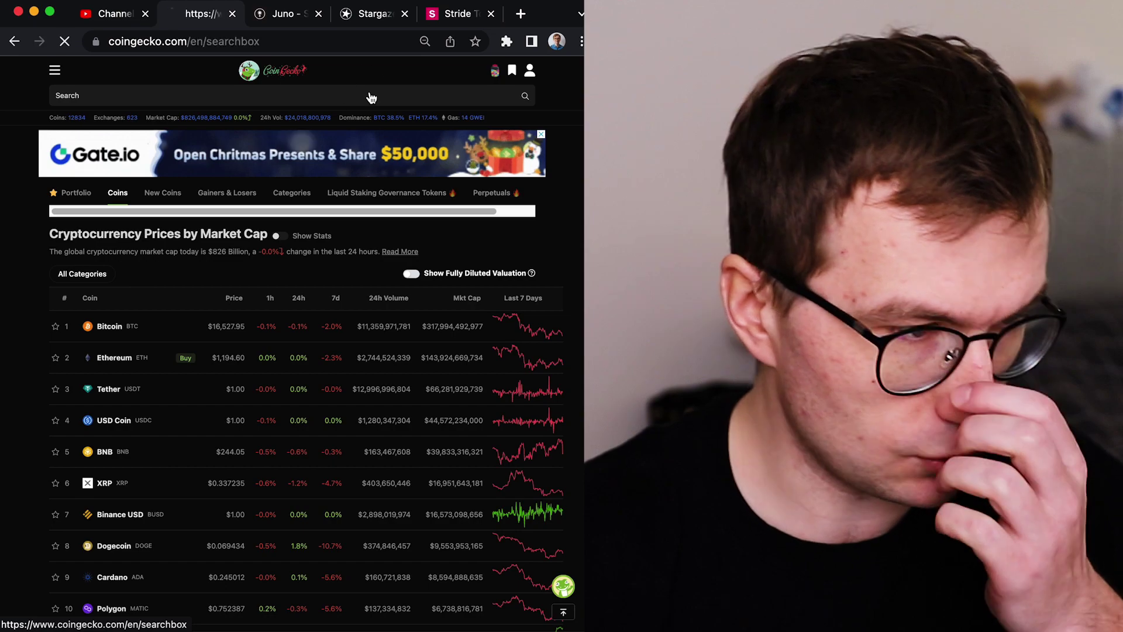
pyautogui.write('juno')
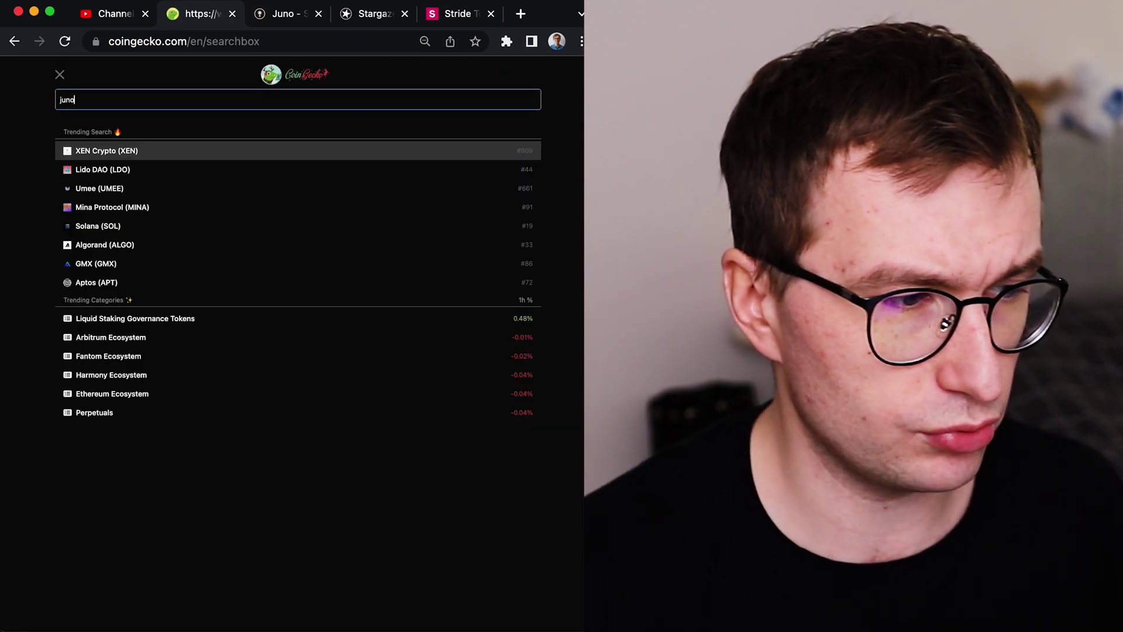
pyautogui.click(227, 180)
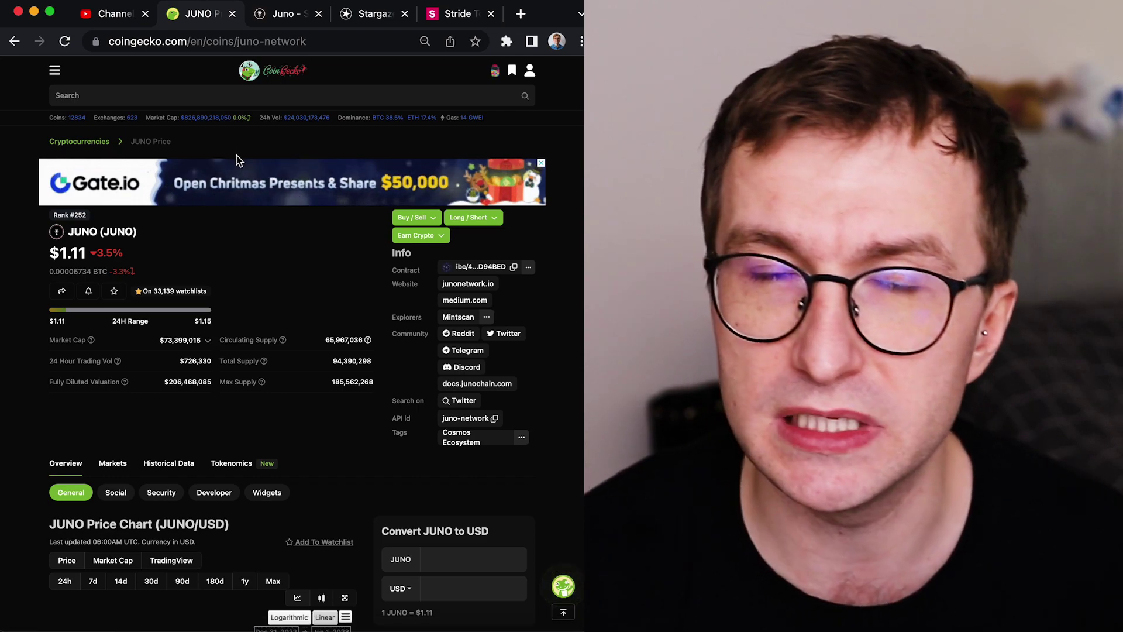
pyautogui.click(283, 13)
pyautogui.scroll(-5, 422, 301)
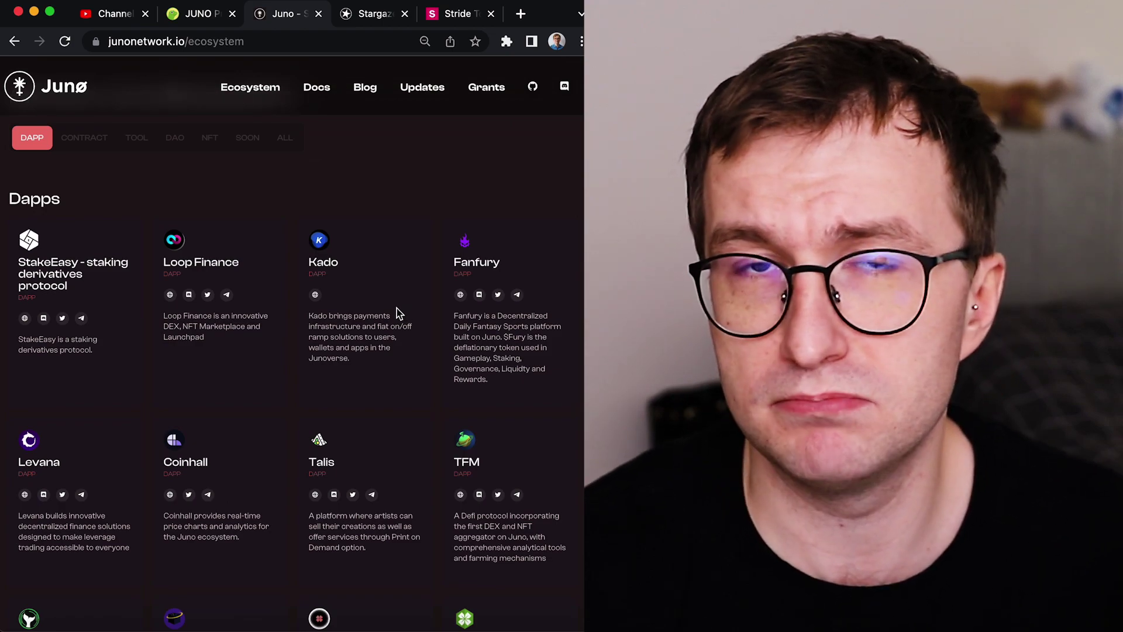
pyautogui.click(198, 14)
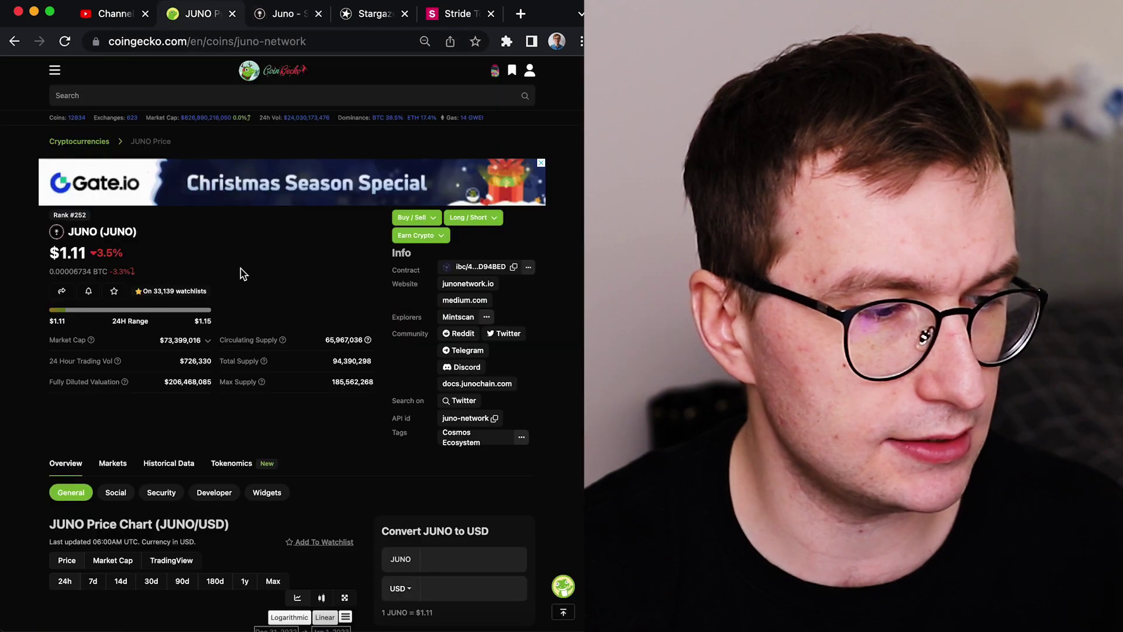
pyautogui.scroll(-5, 252, 338)
pyautogui.scroll(-2, 242, 425)
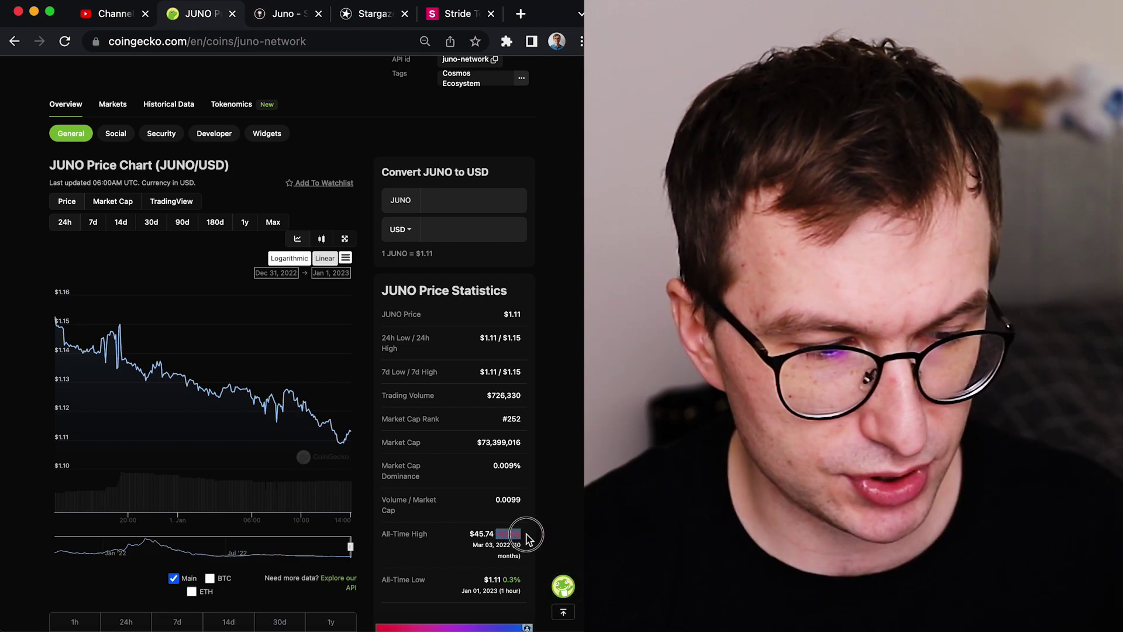
pyautogui.moveTo(214, 397)
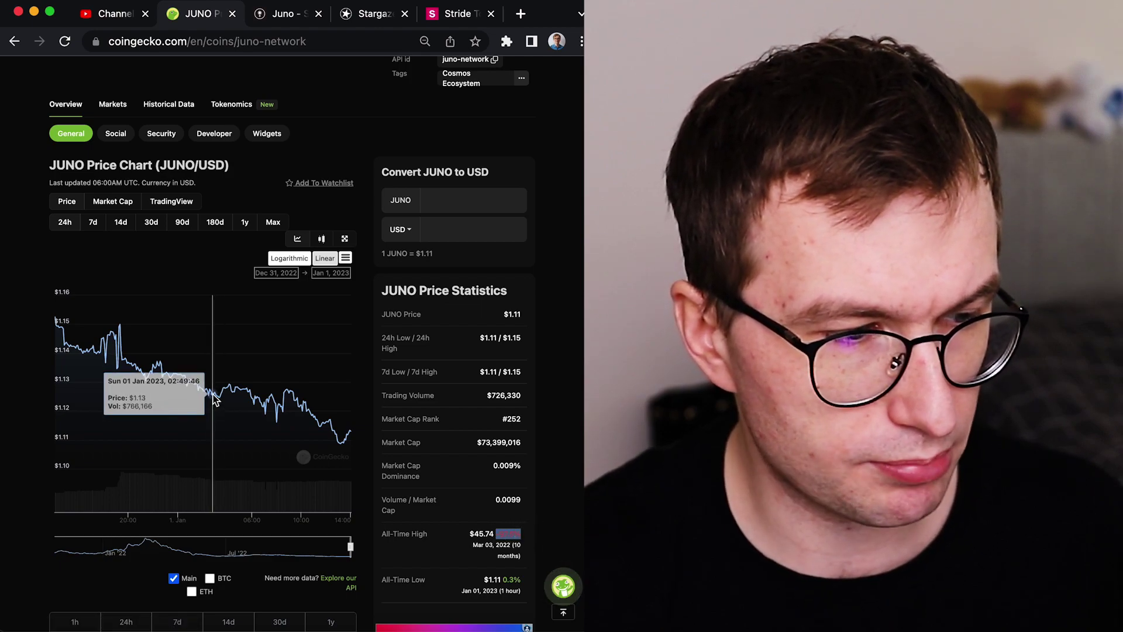
pyautogui.scroll(2, 215, 400)
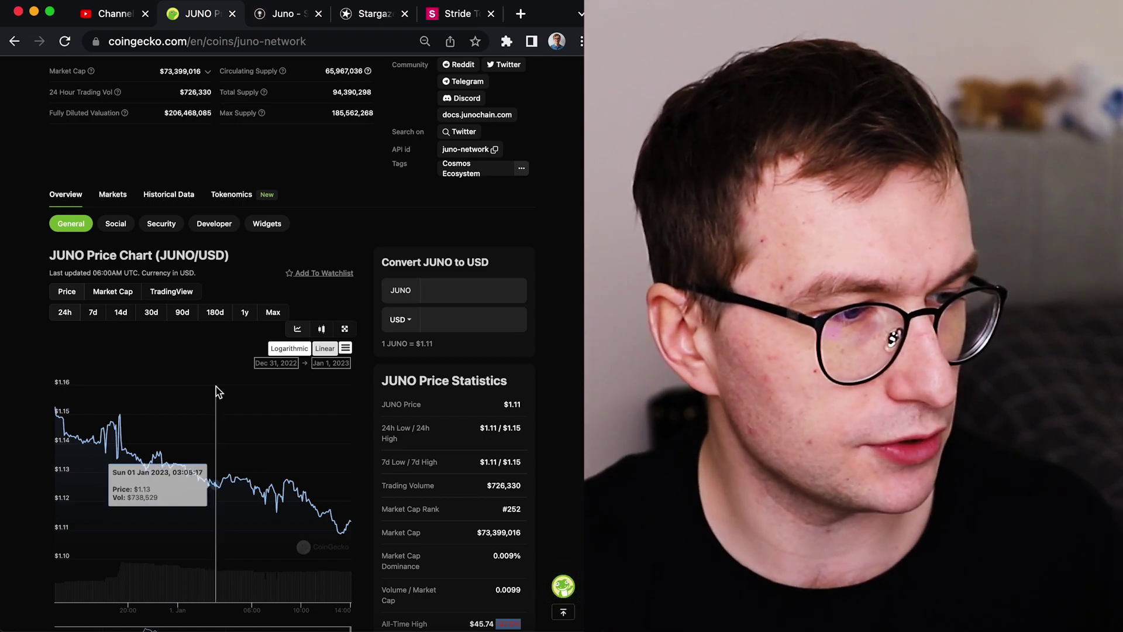
pyautogui.scroll(1, 215, 392)
pyautogui.scroll(2, 218, 391)
pyautogui.scroll(3, 201, 351)
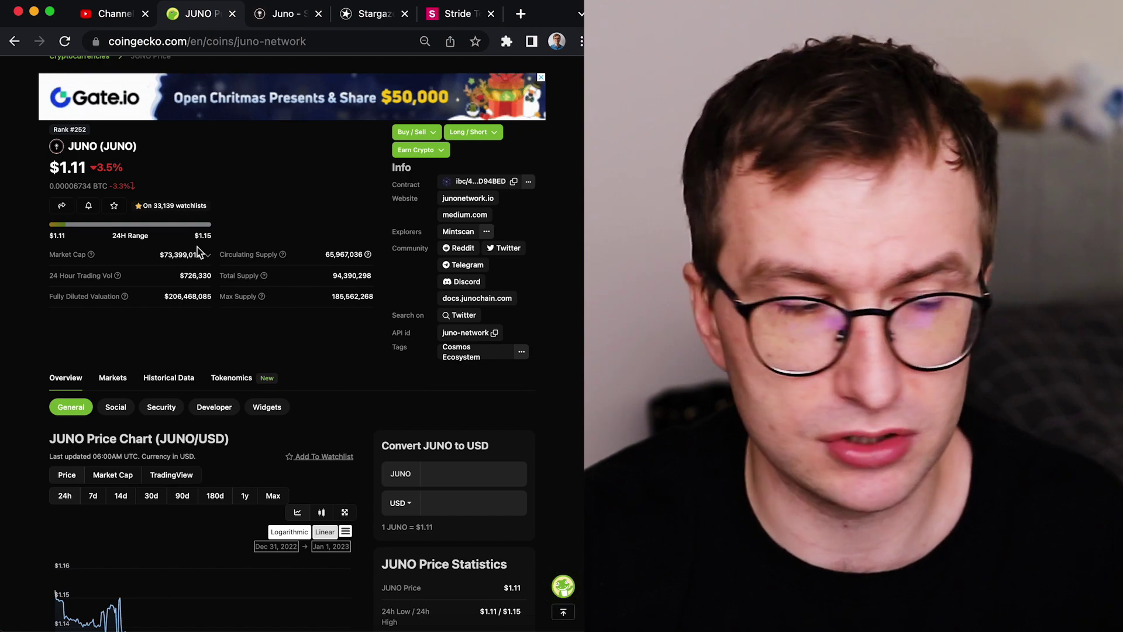
pyautogui.scroll(-5, 211, 263)
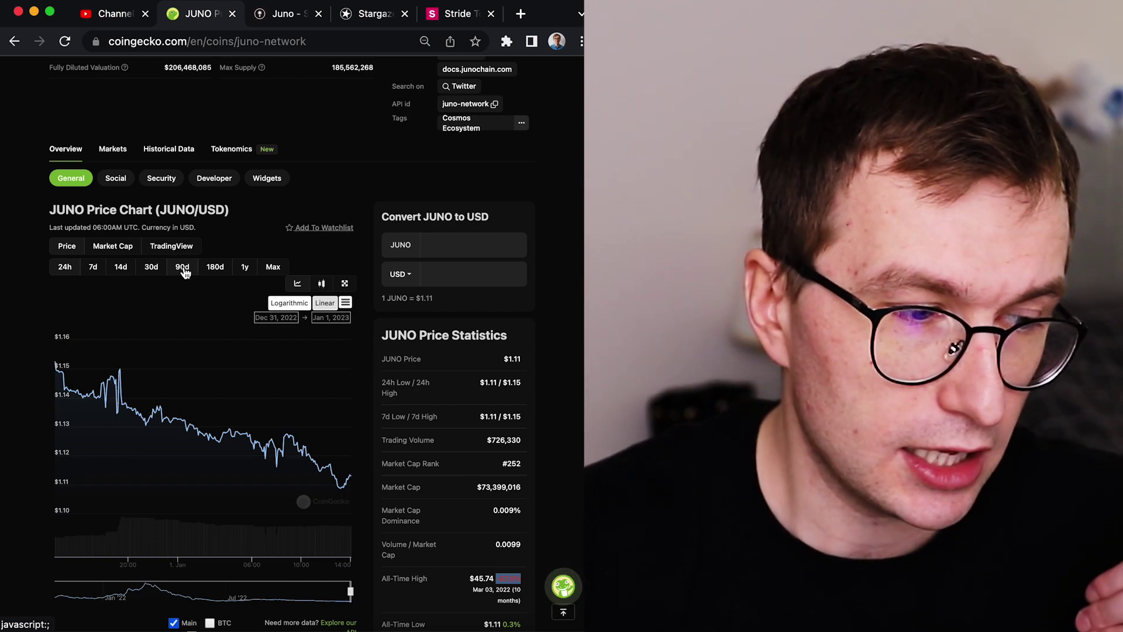
pyautogui.moveTo(306, 451)
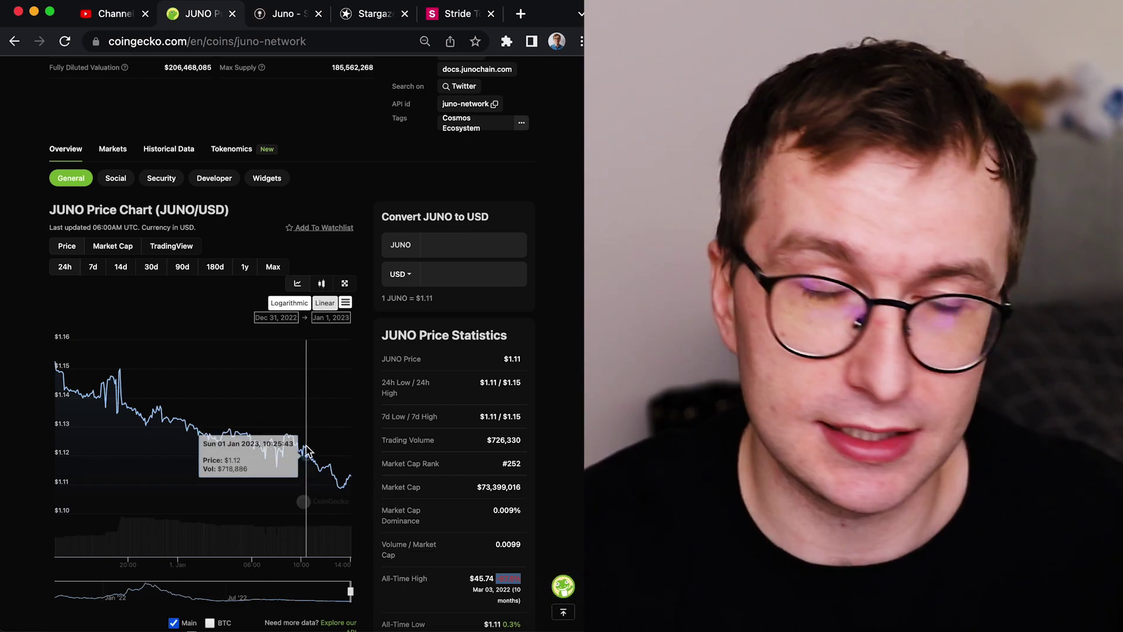
pyautogui.scroll(5, 301, 446)
pyautogui.scroll(2, 192, 263)
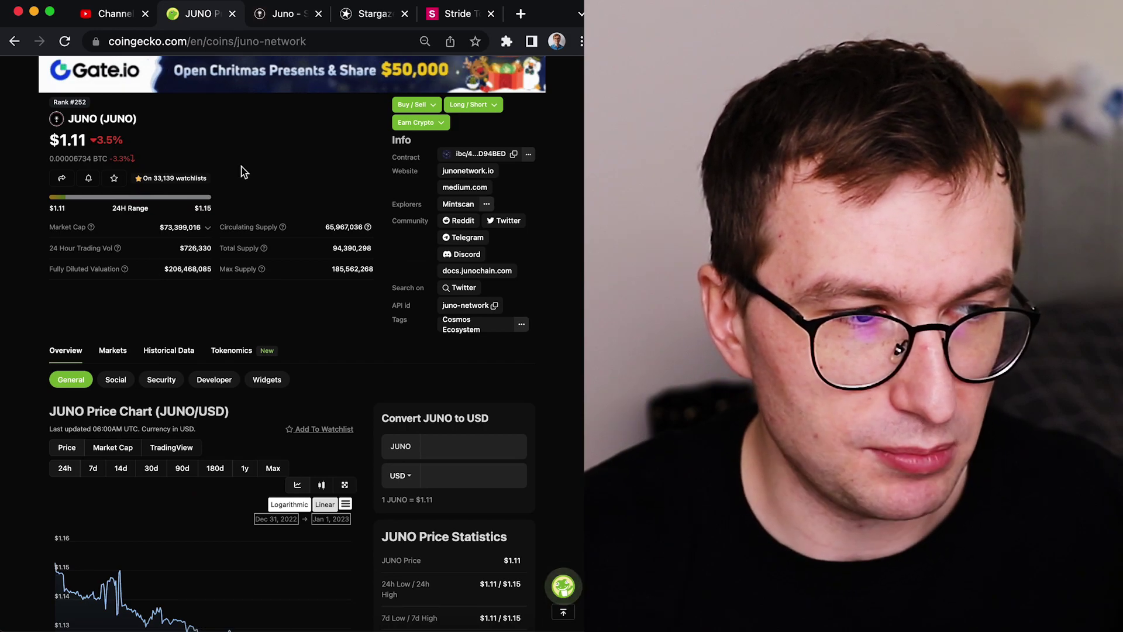
pyautogui.click(280, 14)
pyautogui.scroll(-5, 293, 262)
pyautogui.scroll(-3, 293, 262)
pyautogui.scroll(-3, 292, 261)
pyautogui.scroll(-2, 293, 268)
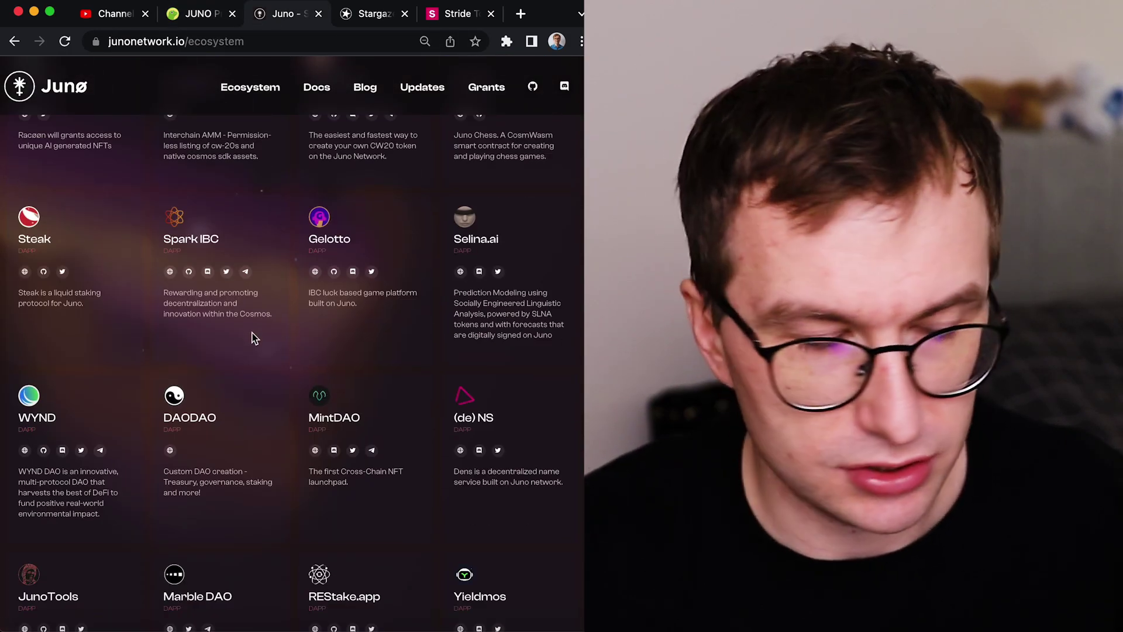
pyautogui.scroll(-5, 253, 339)
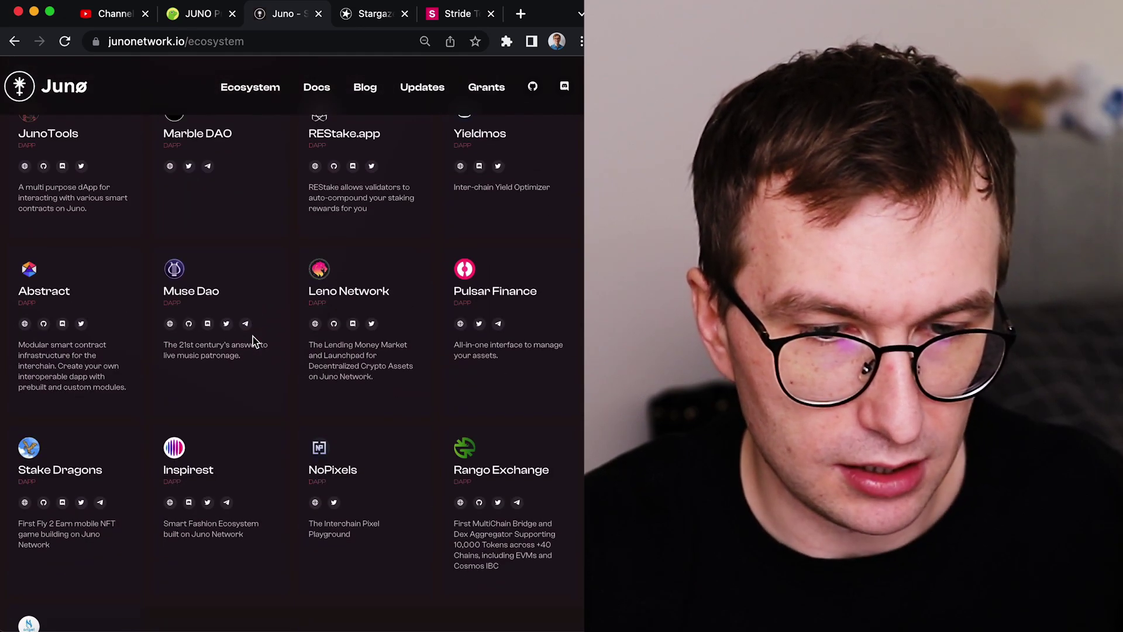
pyautogui.scroll(5, 253, 339)
pyautogui.scroll(3, 252, 338)
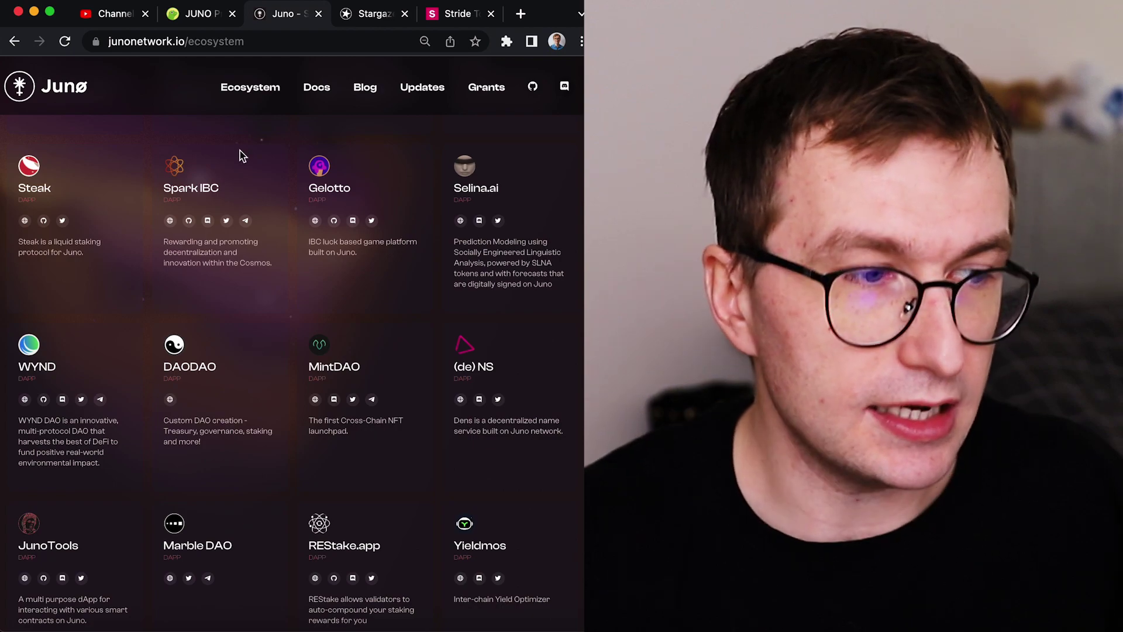
pyautogui.click(201, 13)
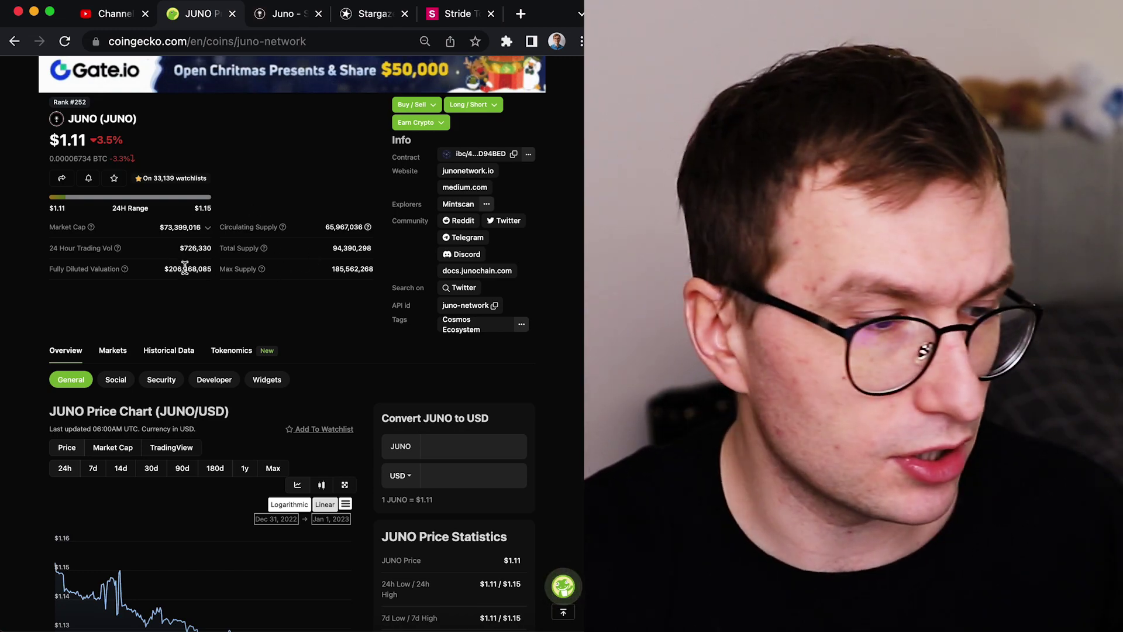
pyautogui.scroll(-1, 185, 269)
pyautogui.moveTo(185, 268); pyautogui.dragTo(221, 245)
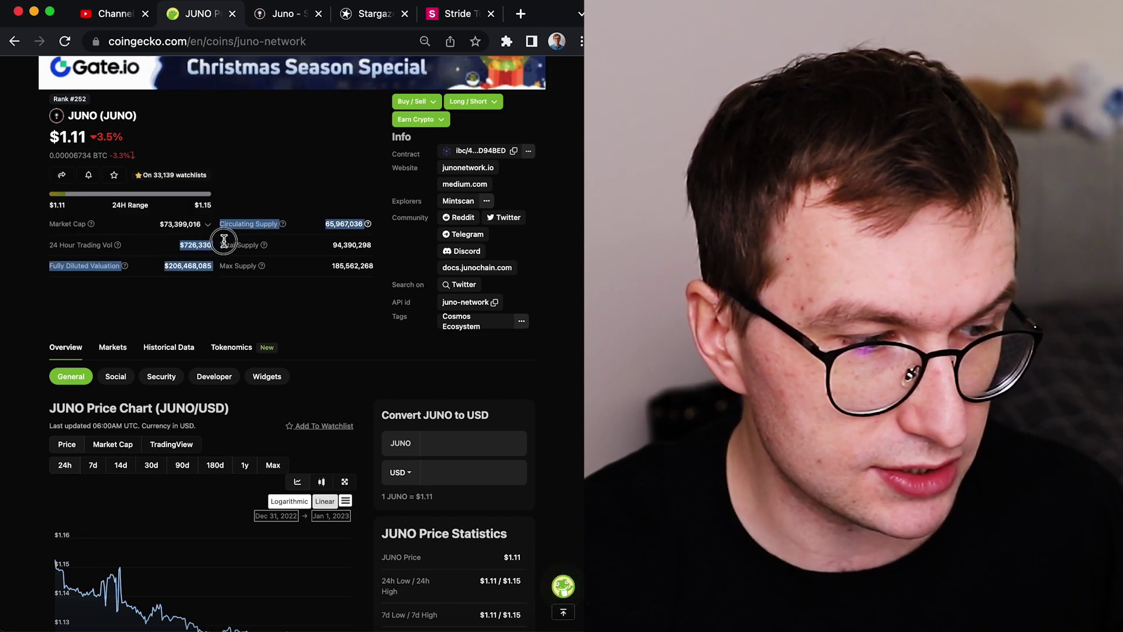
pyautogui.scroll(-2, 249, 281)
pyautogui.scroll(-10, 250, 279)
pyautogui.scroll(-5, 250, 280)
pyautogui.scroll(-4, 246, 280)
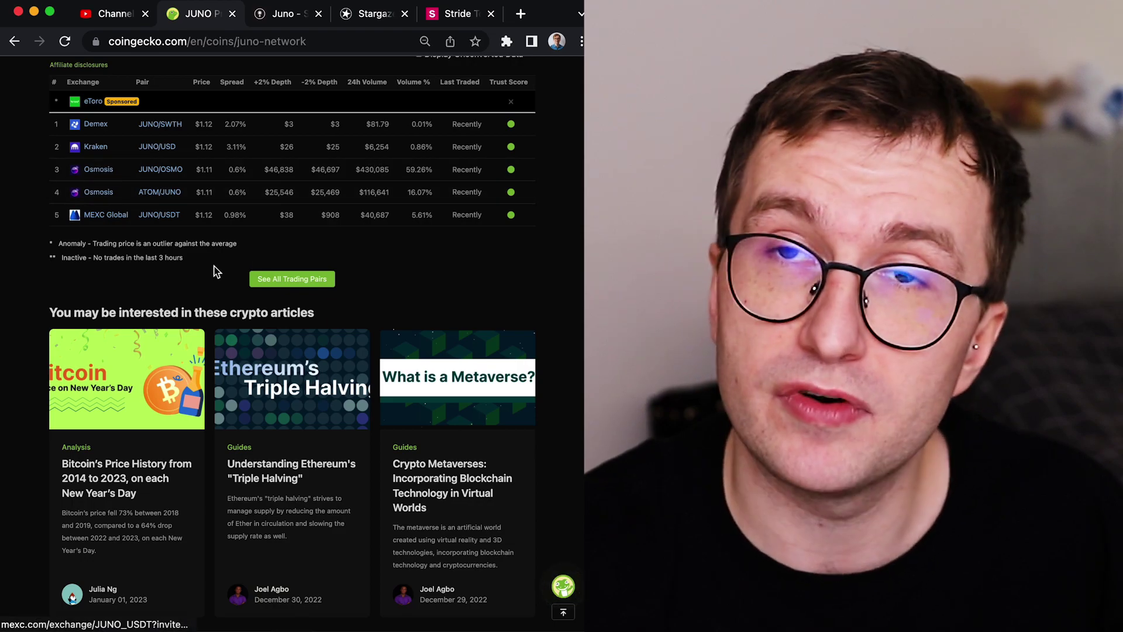
pyautogui.scroll(10, 211, 273)
pyautogui.scroll(10, 212, 274)
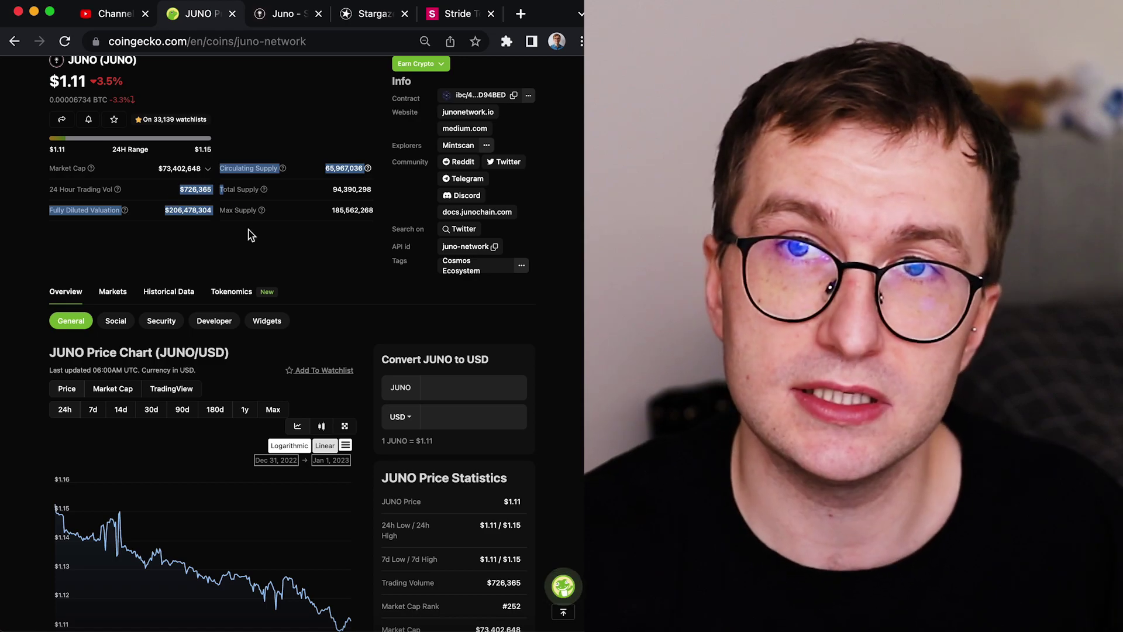
pyautogui.scroll(-10, 253, 256)
pyautogui.scroll(-5, 252, 255)
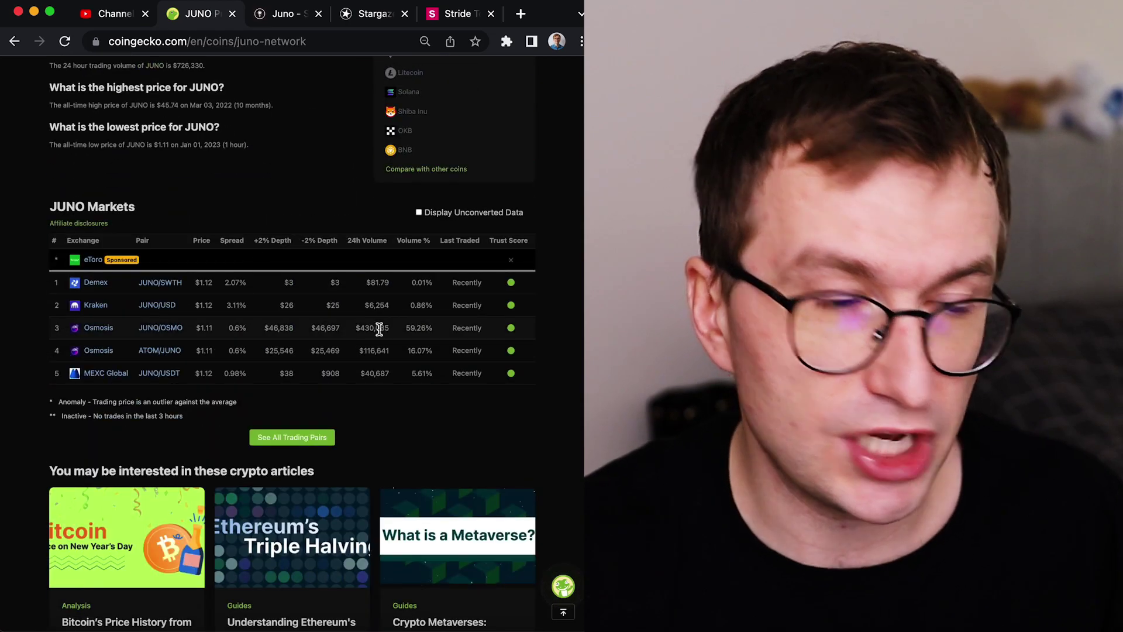
pyautogui.scroll(15, 376, 334)
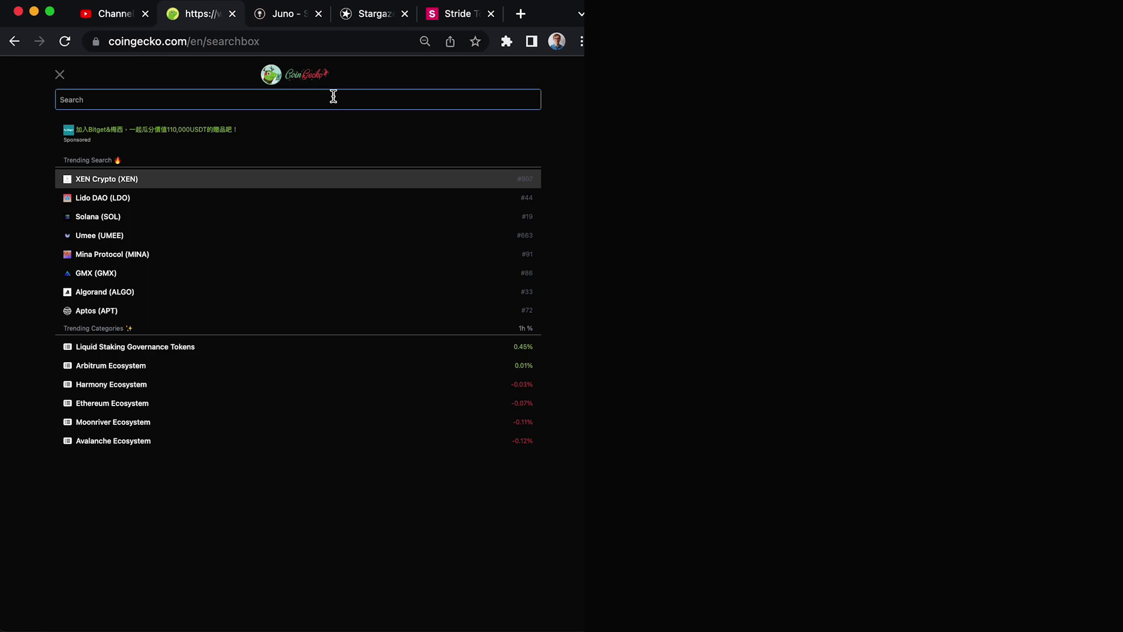
# - From the main coin list, open the Ethereum and Polygon pages in new tabs
pyautogui.click(277, 75)
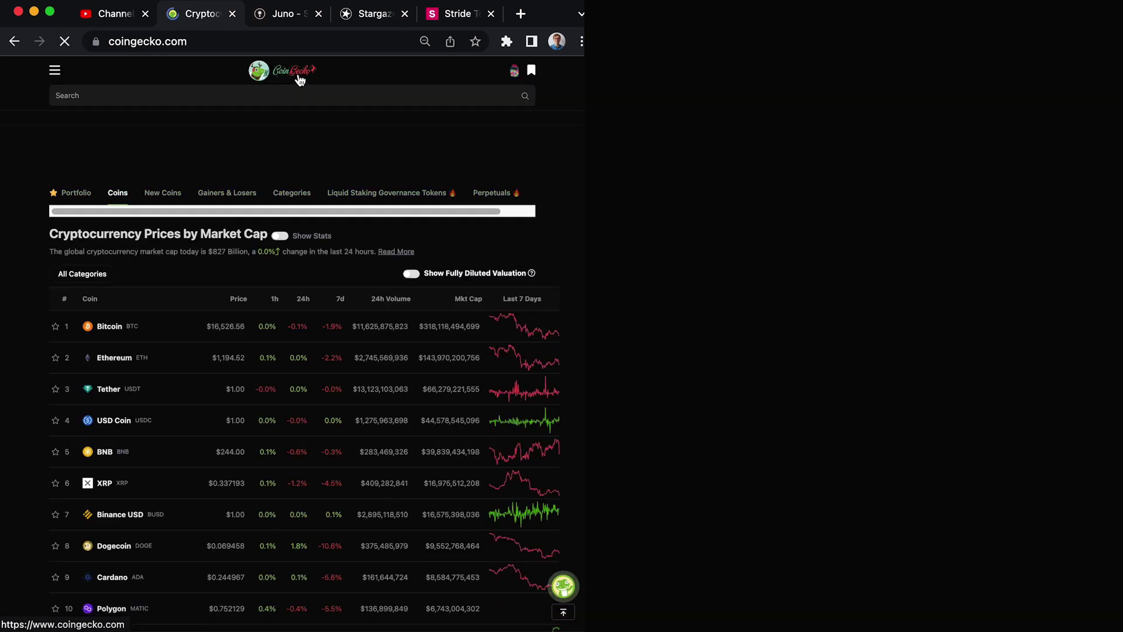
pyautogui.scroll(-2, 209, 213)
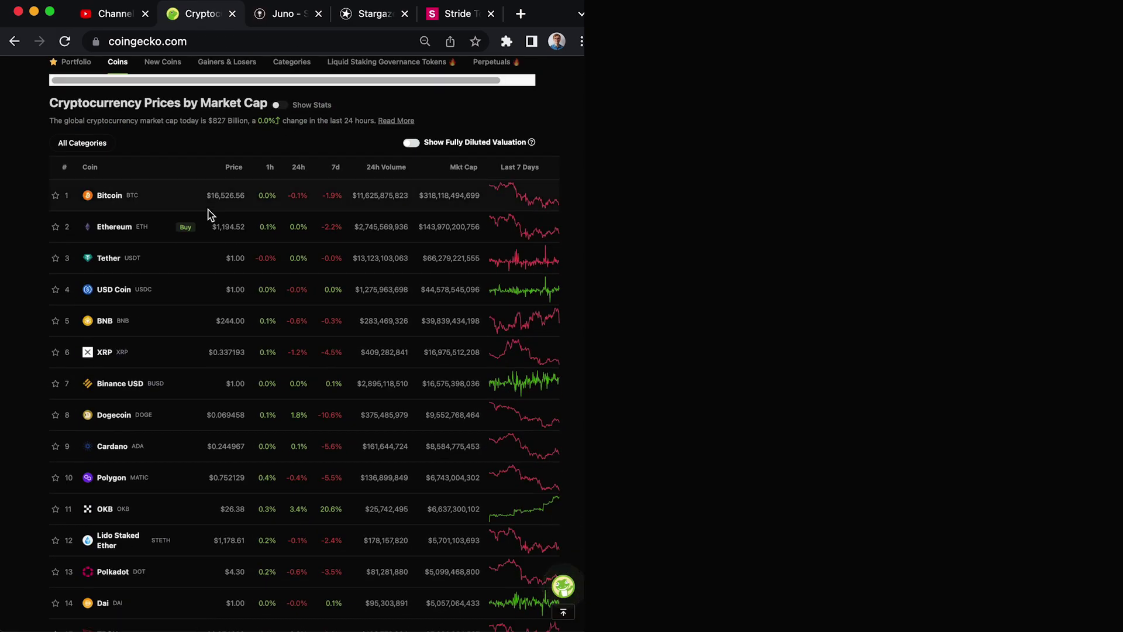
pyautogui.rightClick(115, 226)
pyautogui.click(187, 229)
pyautogui.scroll(-3, 26, 266)
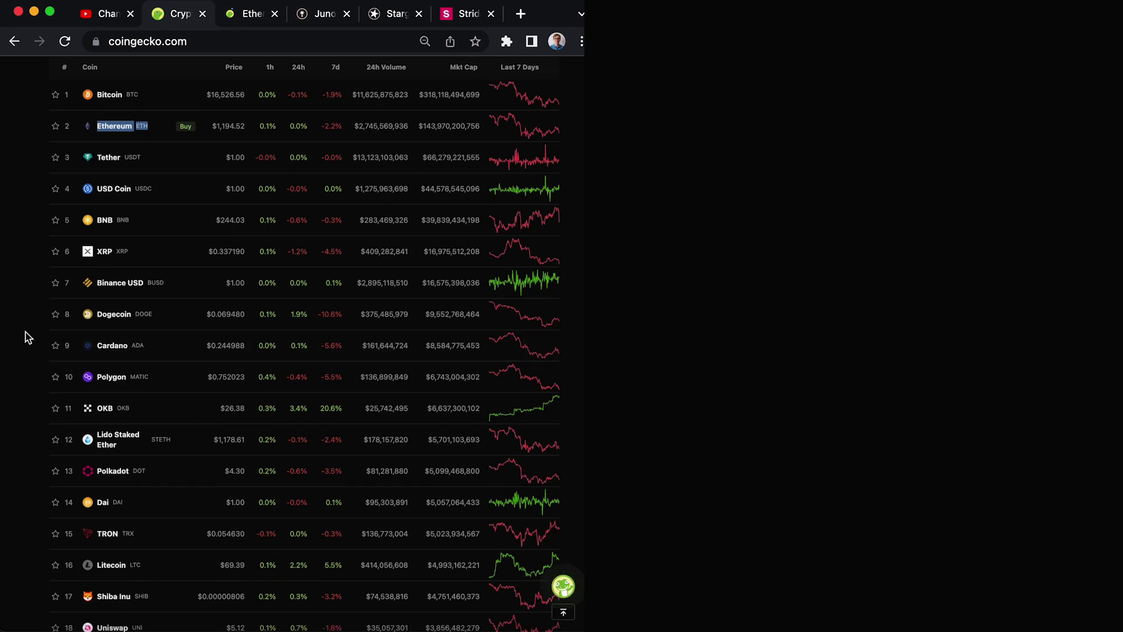
pyautogui.scroll(-1, 87, 352)
pyautogui.rightClick(111, 351)
pyautogui.click(176, 362)
pyautogui.scroll(-3, 37, 348)
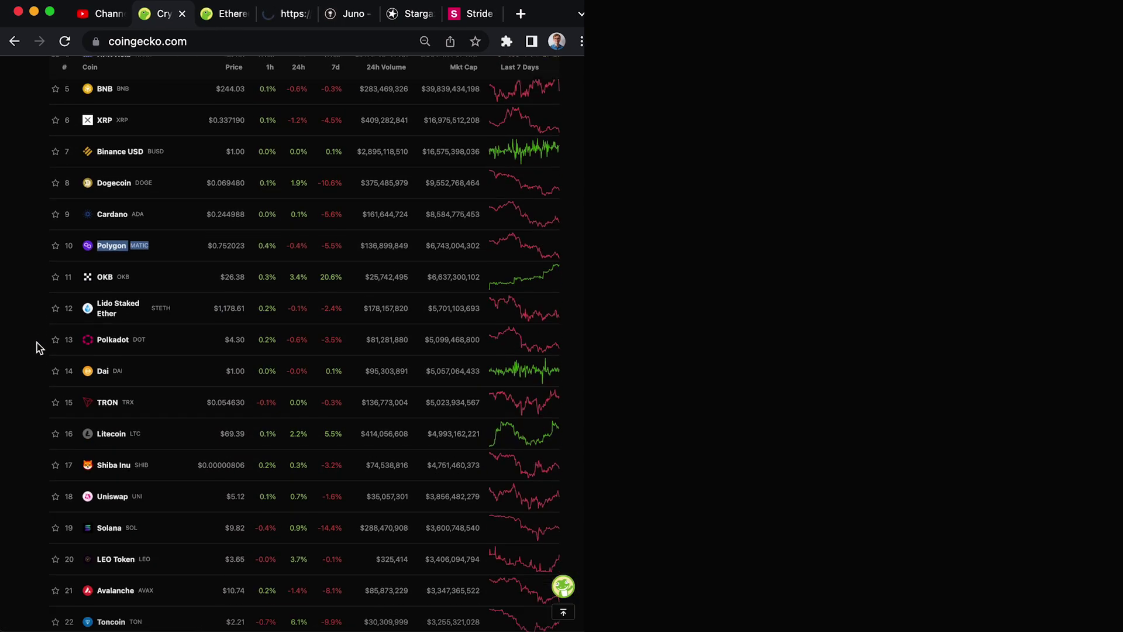
pyautogui.scroll(-4, 38, 347)
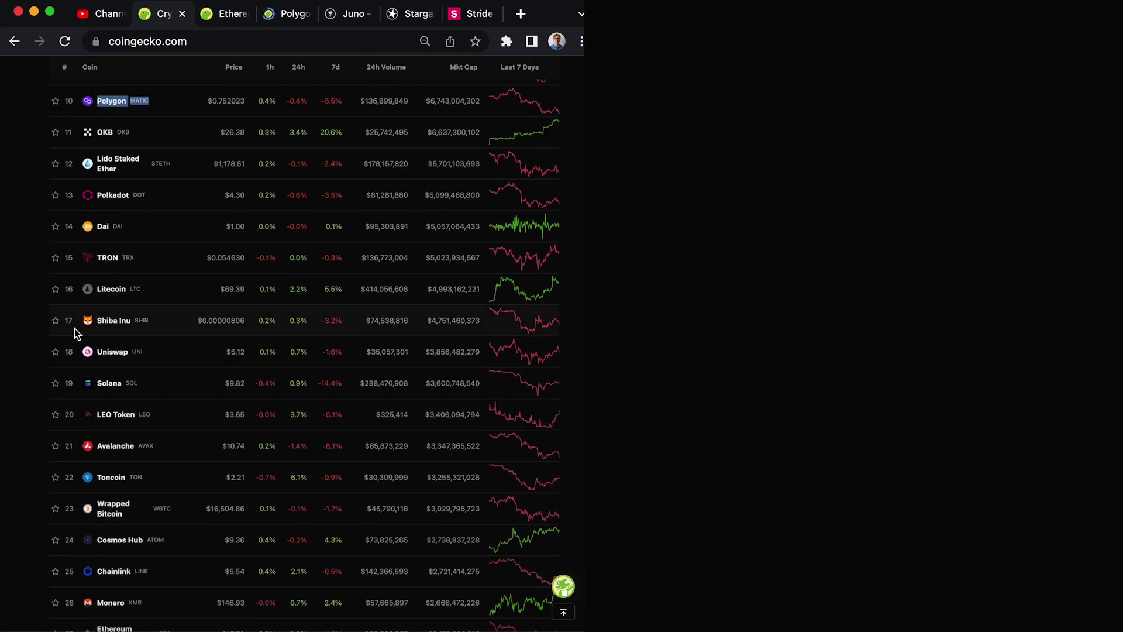
# - Open the TRON and Stellar coin pages in new tabs as well
pyautogui.rightClick(108, 259)
pyautogui.click(170, 270)
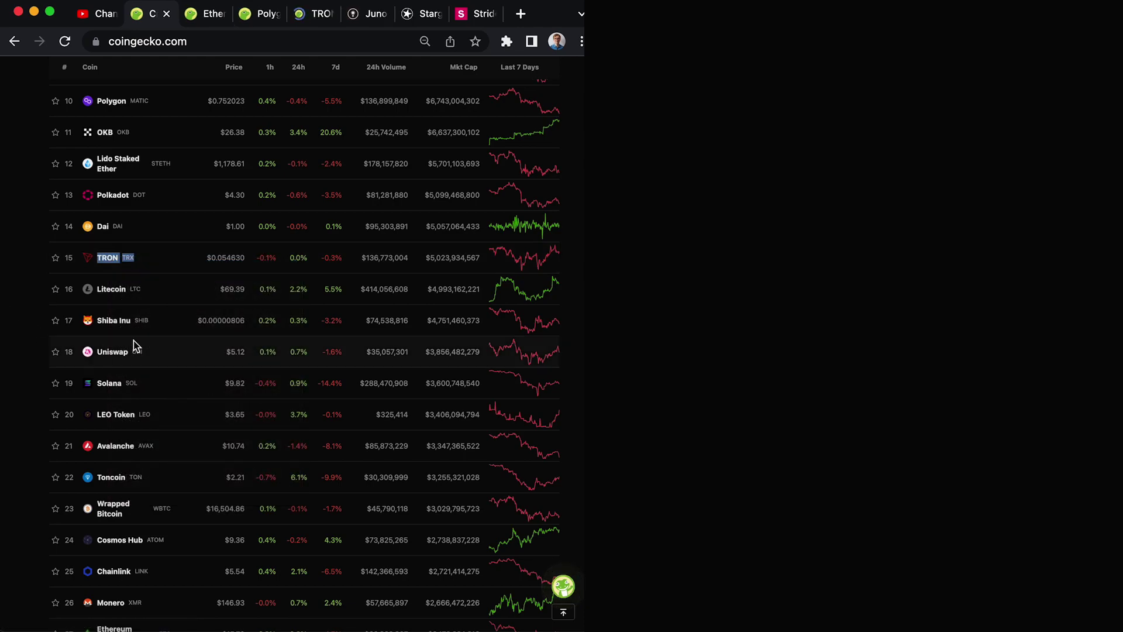
pyautogui.scroll(-6, 53, 373)
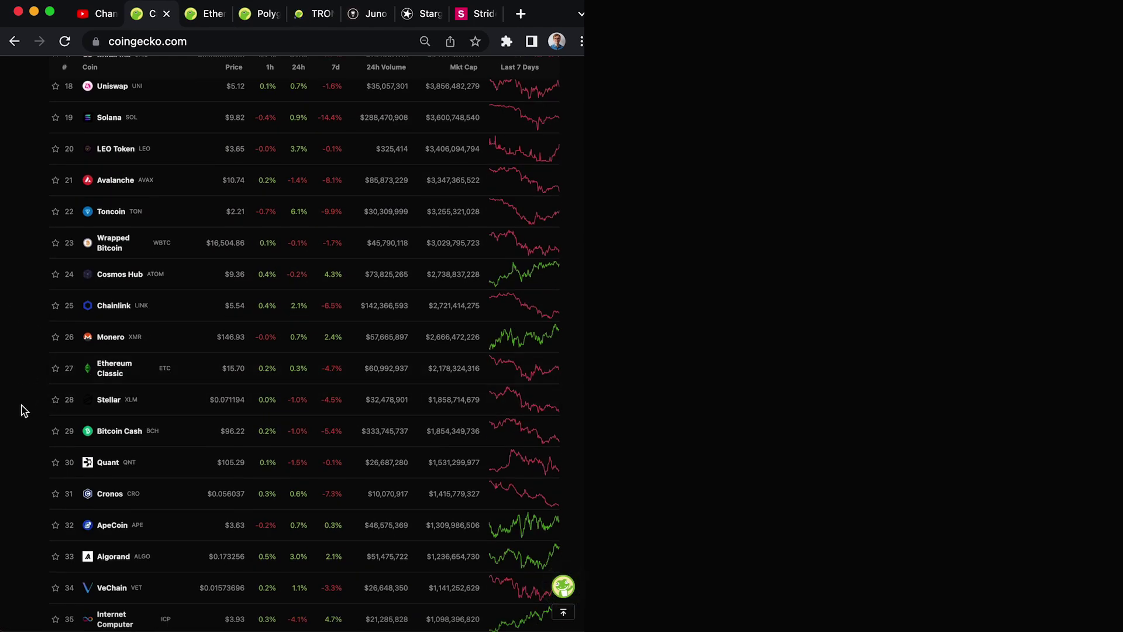
pyautogui.rightClick(103, 406)
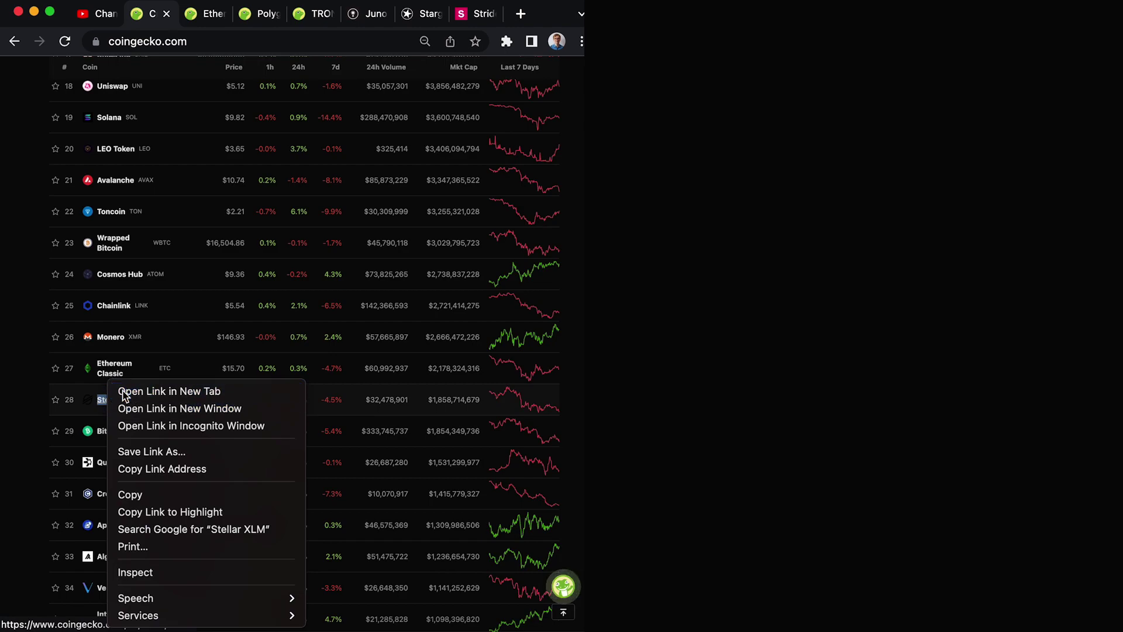
pyautogui.click(171, 392)
# - Set Ethereum's price chart to Max, then switch to the Polygon page
pyautogui.click(182, 16)
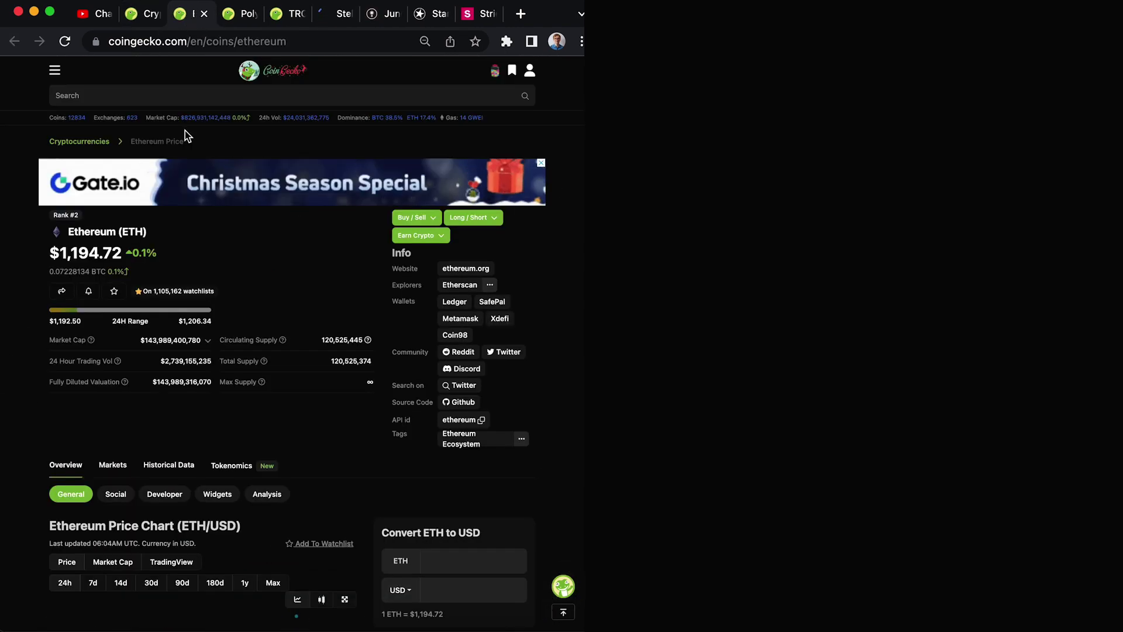
pyautogui.scroll(2, 255, 214)
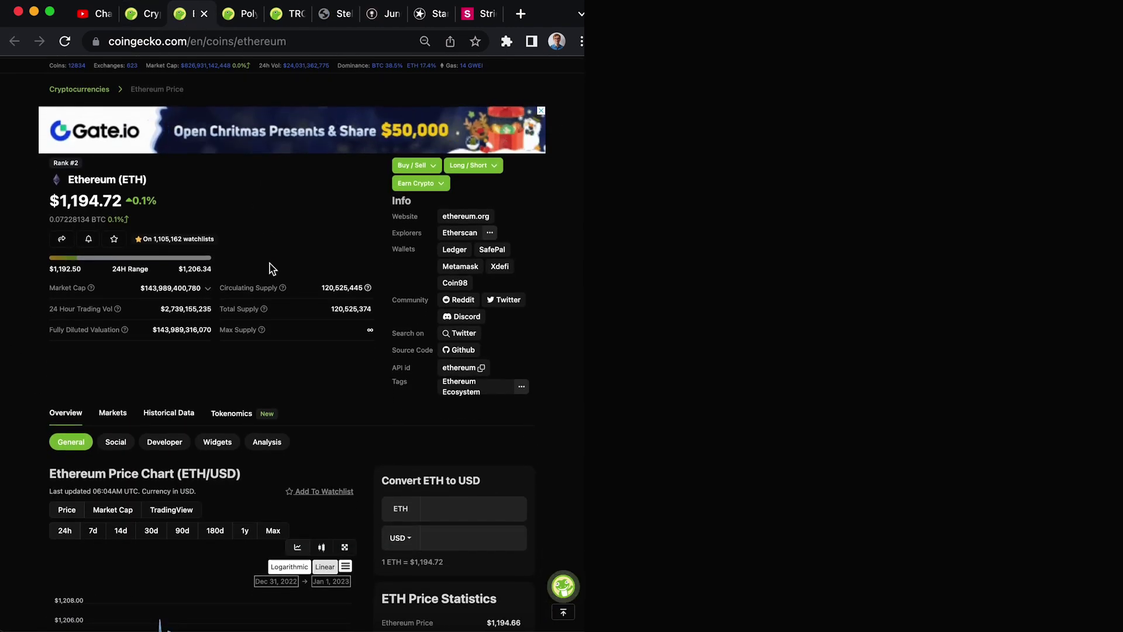
pyautogui.scroll(-4, 269, 265)
pyautogui.click(271, 368)
pyautogui.scroll(-4, 269, 368)
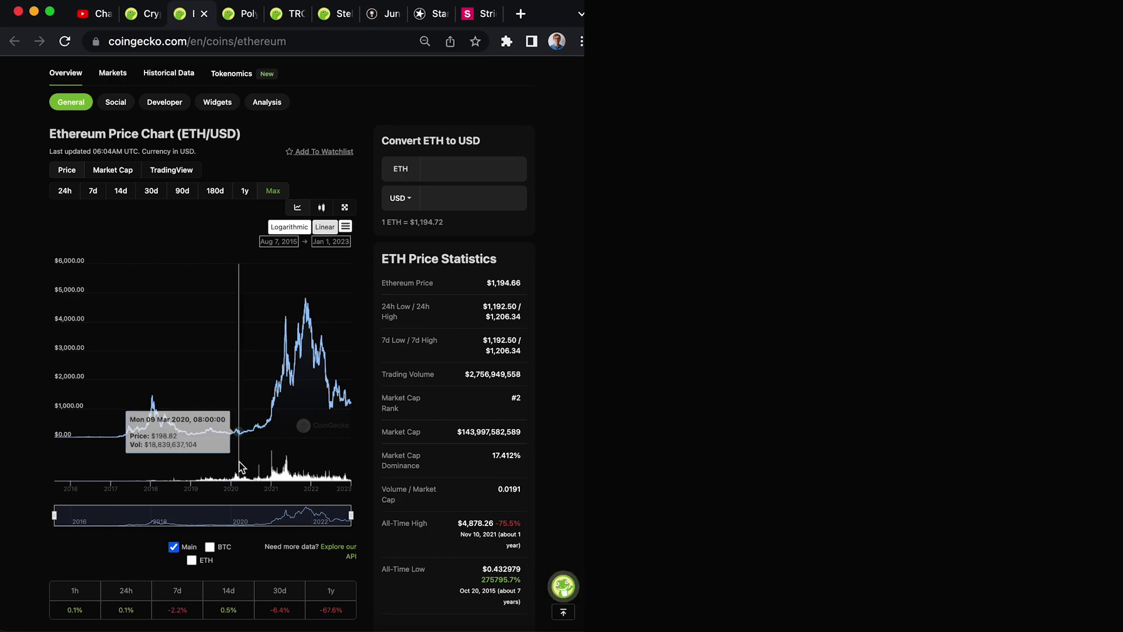
pyautogui.click(235, 14)
pyautogui.scroll(-5, 239, 162)
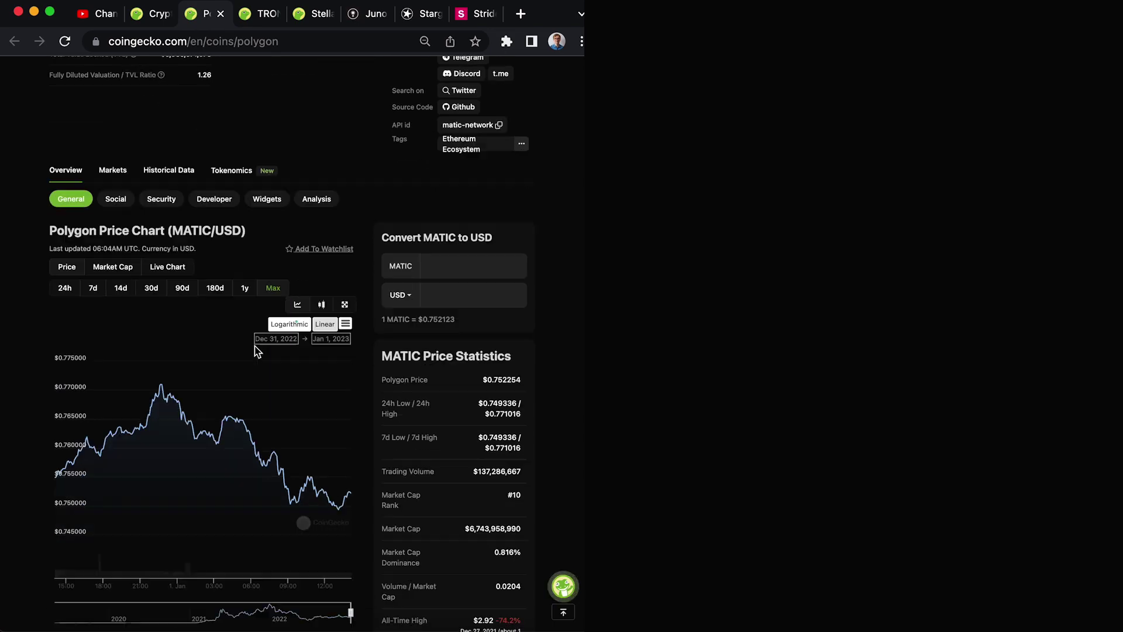
pyautogui.scroll(-3, 258, 352)
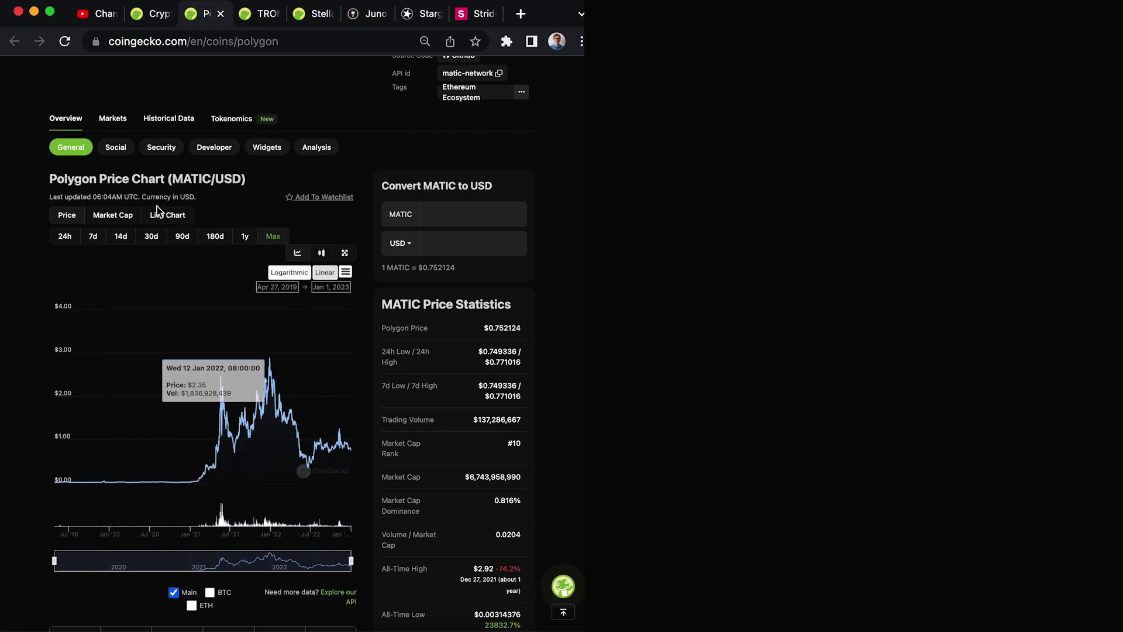
# - Switch Polygon's chart to Market Cap, showing the ~$20 billion late-2021 peak
pyautogui.click(113, 215)
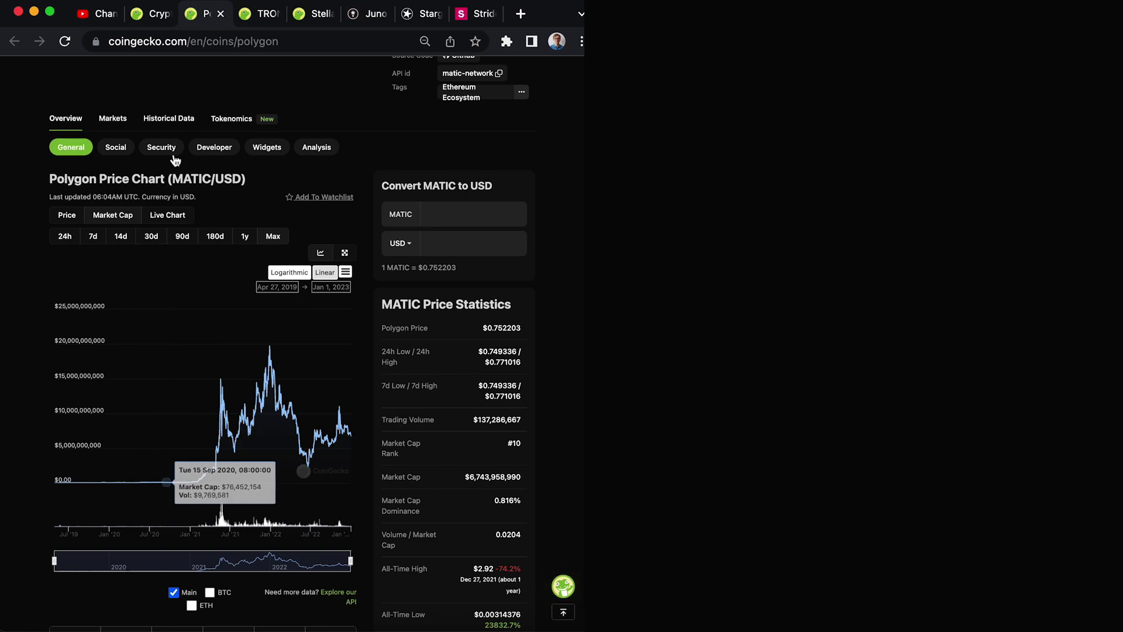
# - Close Polygon, view TRON's and Stellar's Max price charts, then return to the rankings
pyautogui.click(220, 13)
pyautogui.scroll(-5, 242, 299)
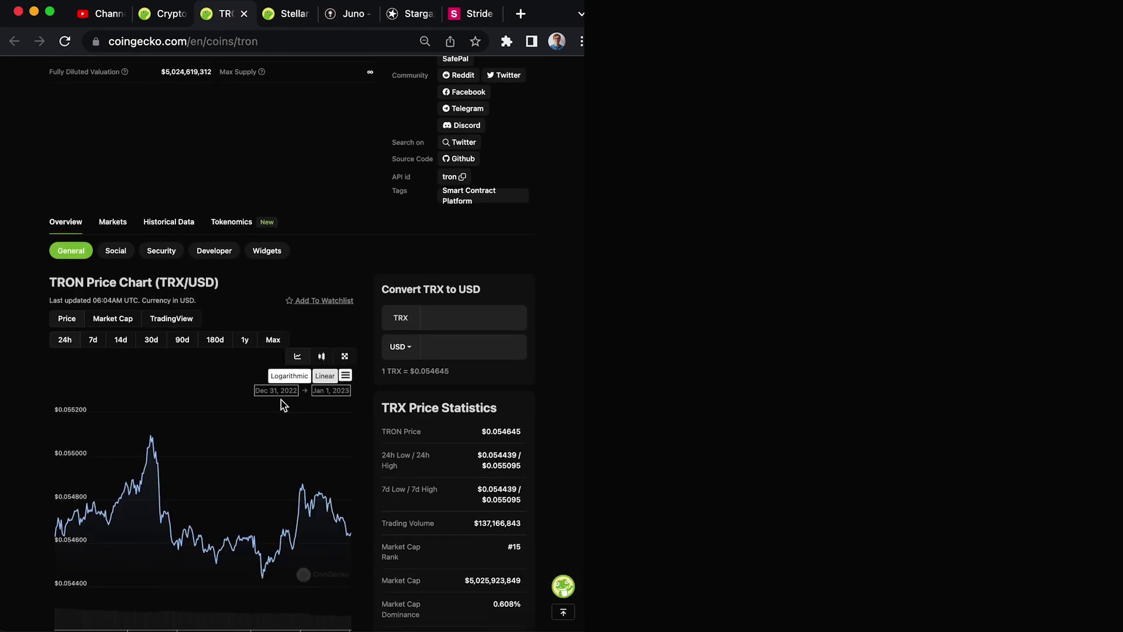
pyautogui.click(274, 340)
pyautogui.moveTo(202, 544)
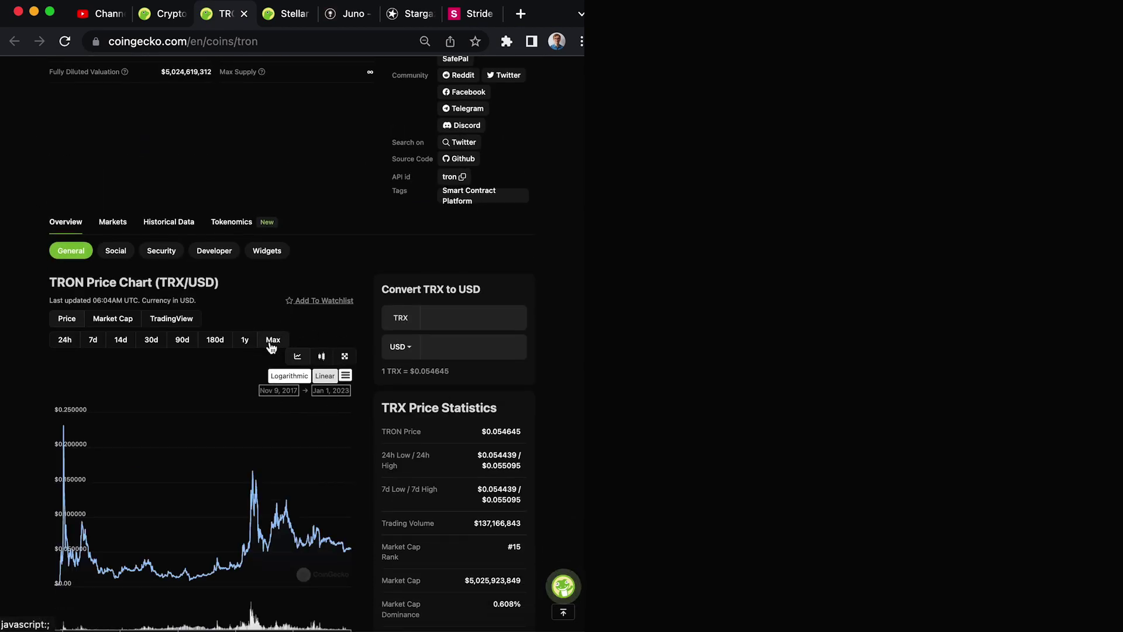
pyautogui.scroll(-3, 274, 339)
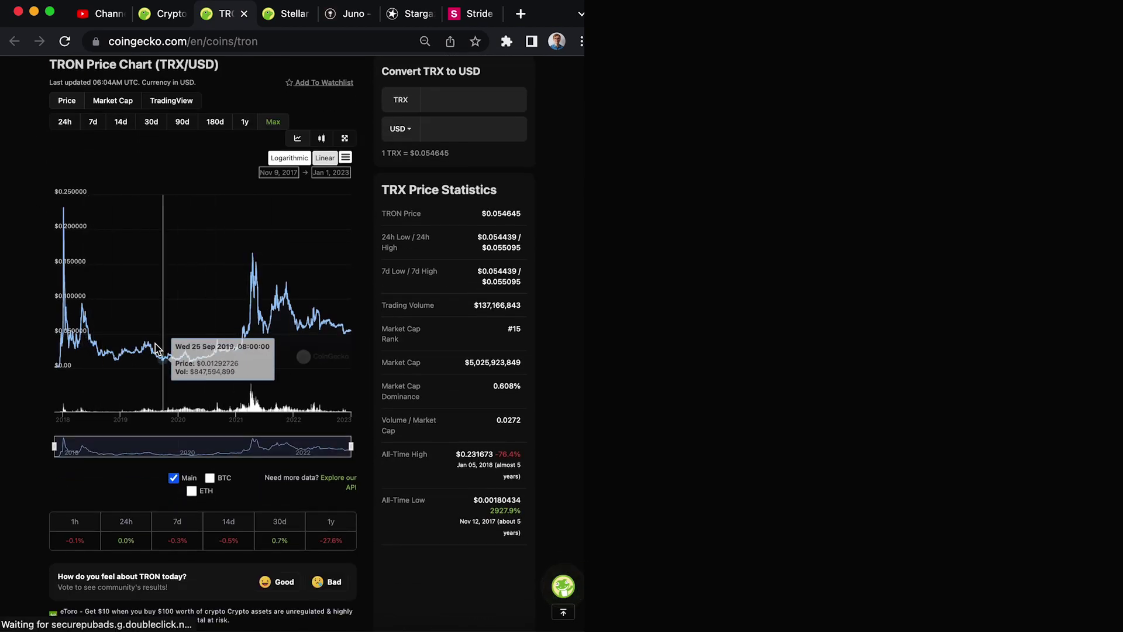
pyautogui.click(244, 13)
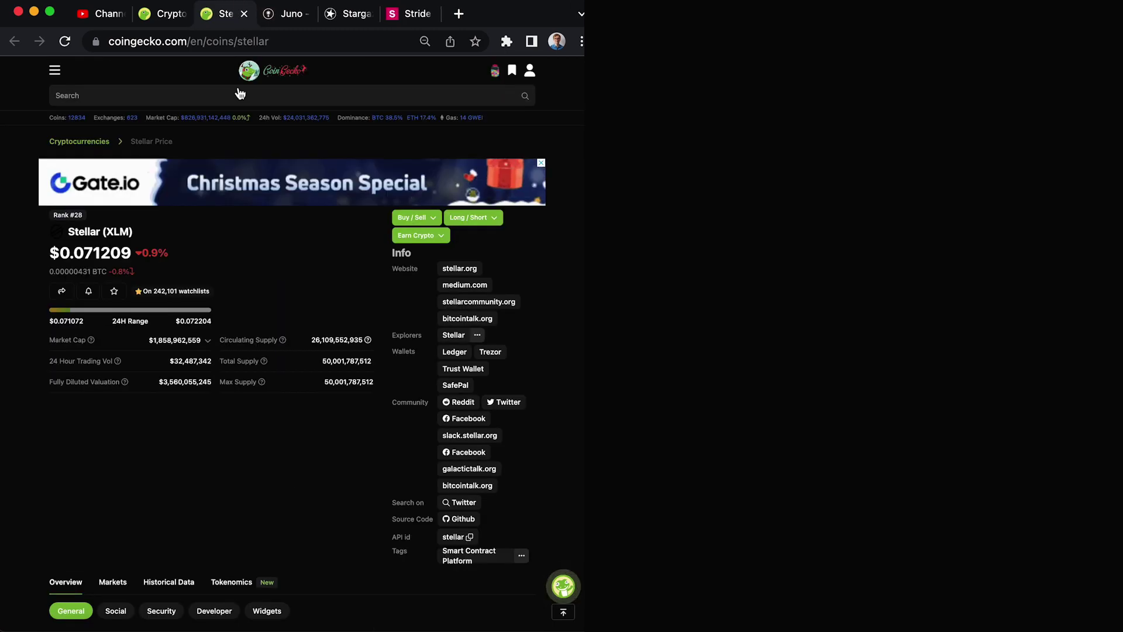
pyautogui.scroll(-5, 249, 209)
pyautogui.scroll(-3, 249, 210)
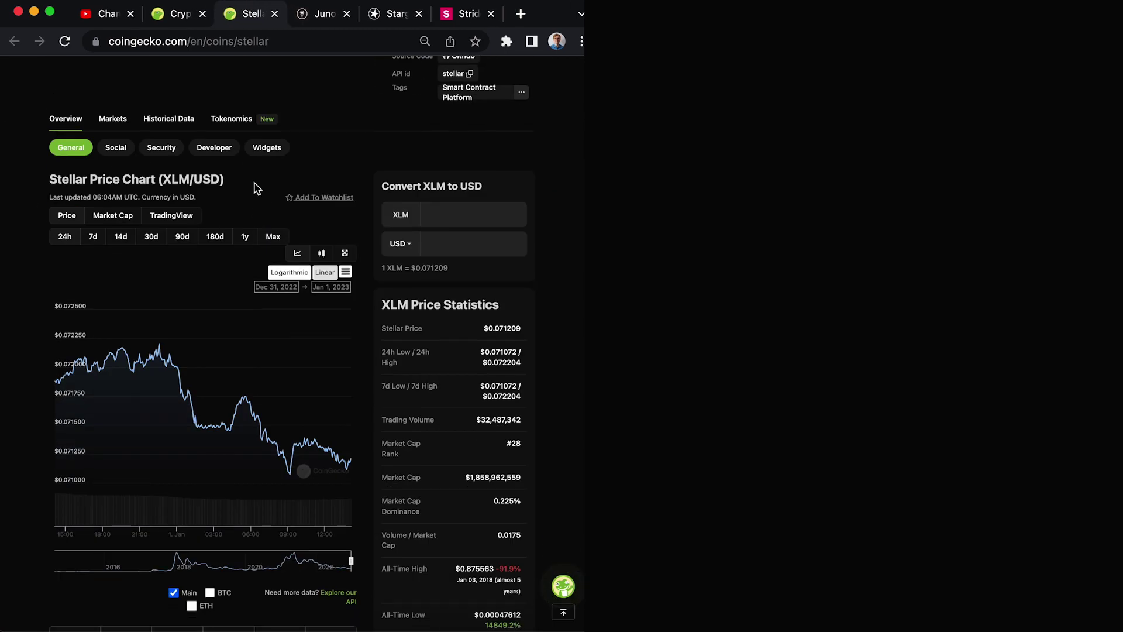
pyautogui.click(274, 234)
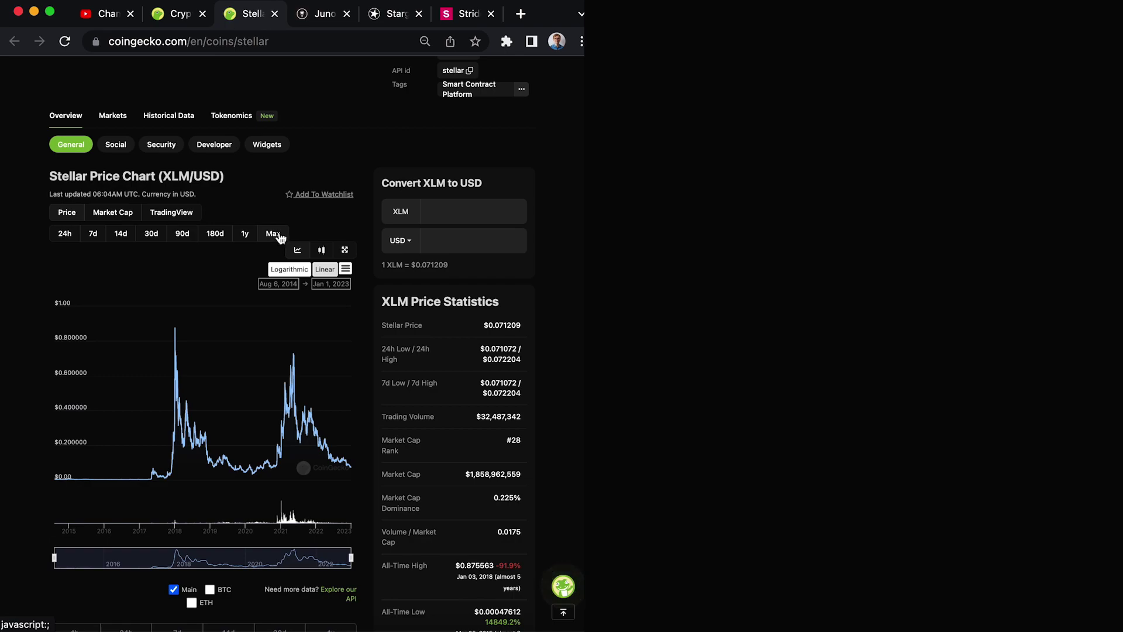
pyautogui.click(182, 18)
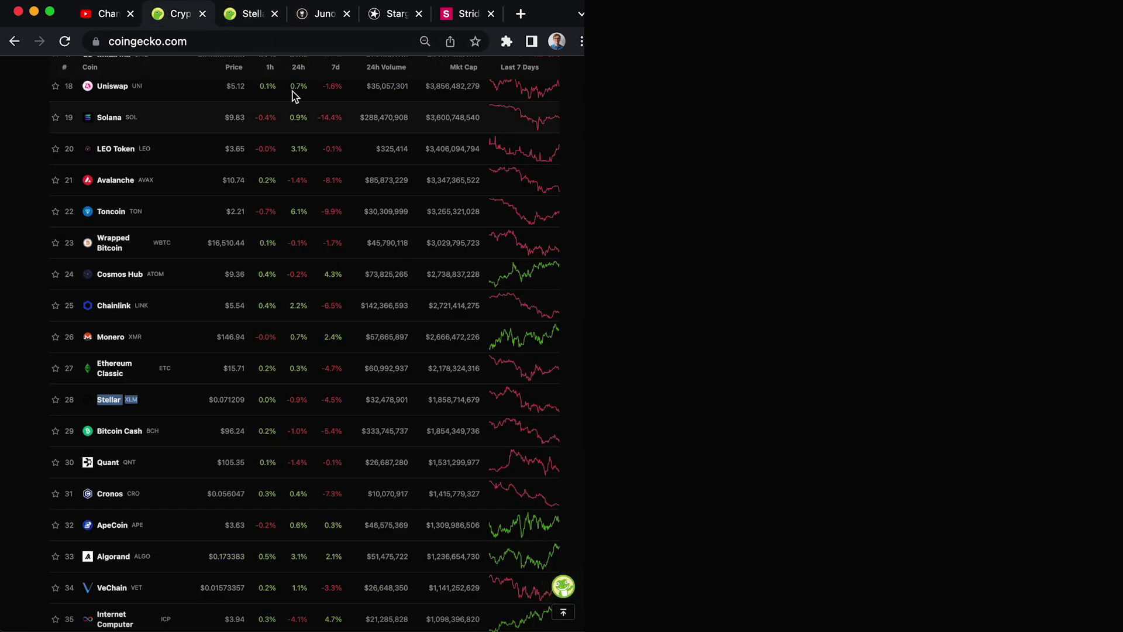
# - Find Stargaze (STARS) via search and highlight its volume, circulating supply and FDV figures
pyautogui.click(320, 13)
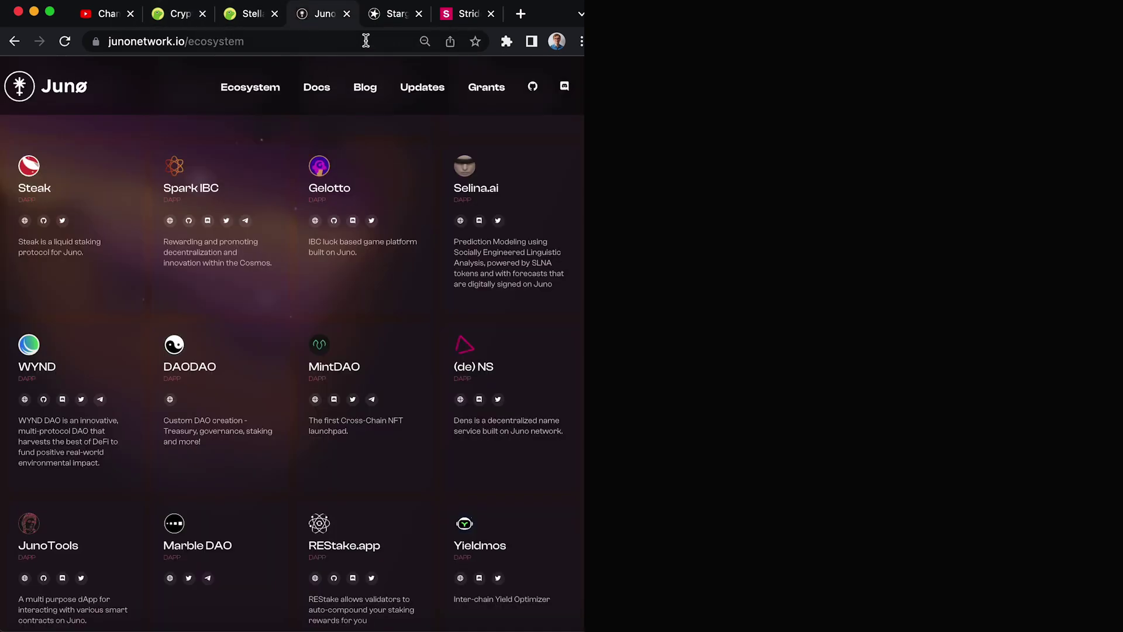
pyautogui.click(396, 16)
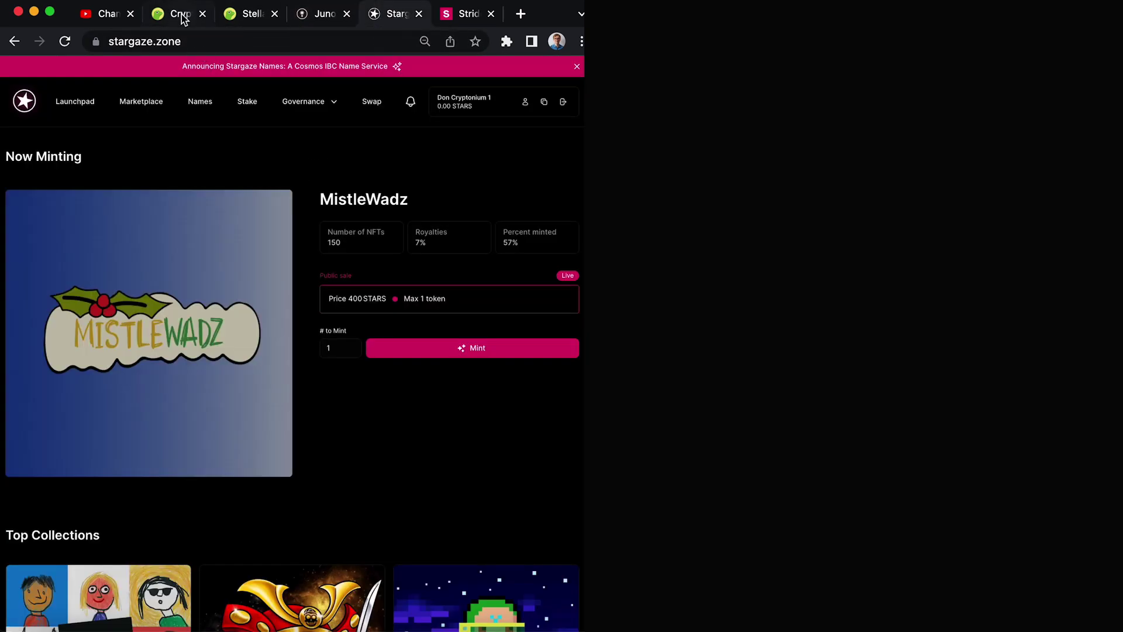
pyautogui.click(180, 14)
pyautogui.scroll(10, 389, 110)
pyautogui.click(468, 96)
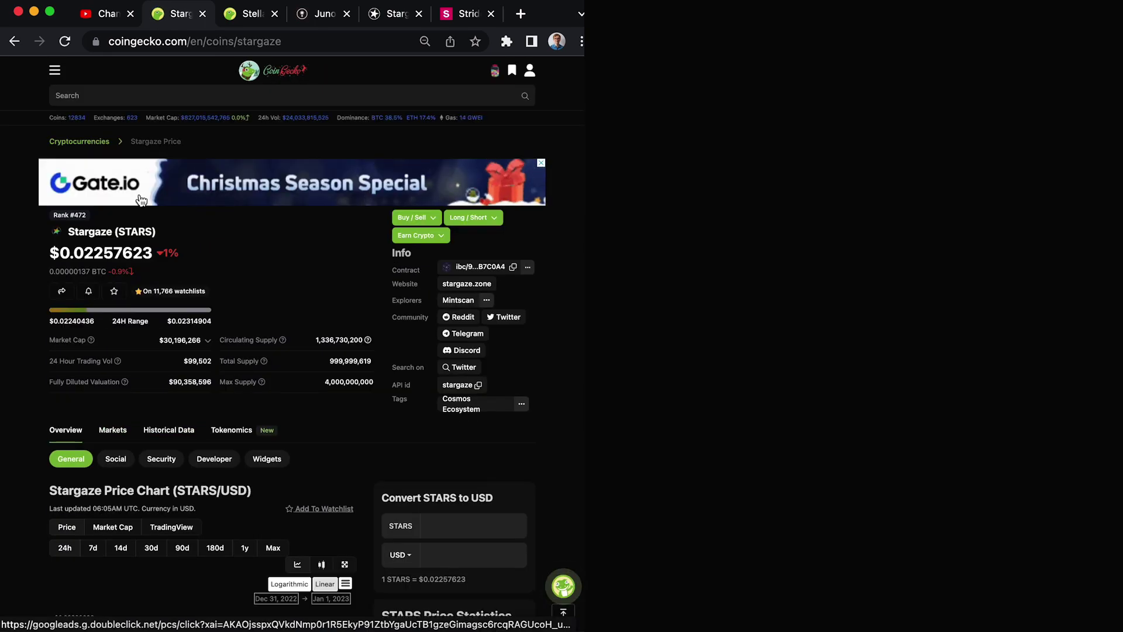
pyautogui.scroll(-3, 158, 265)
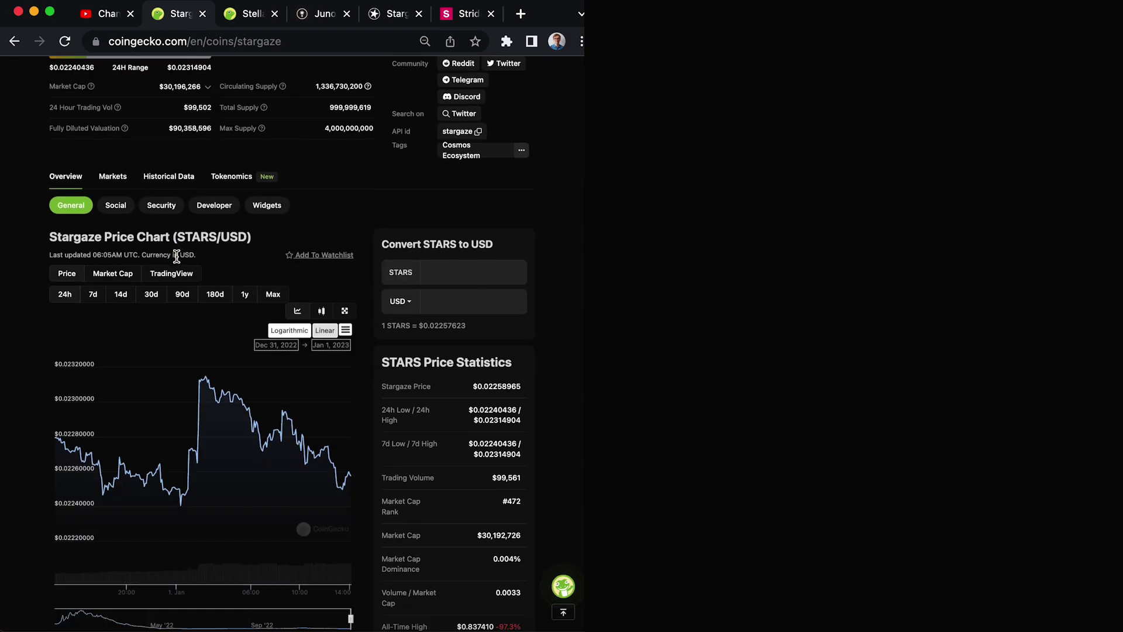
pyautogui.scroll(2, 151, 130)
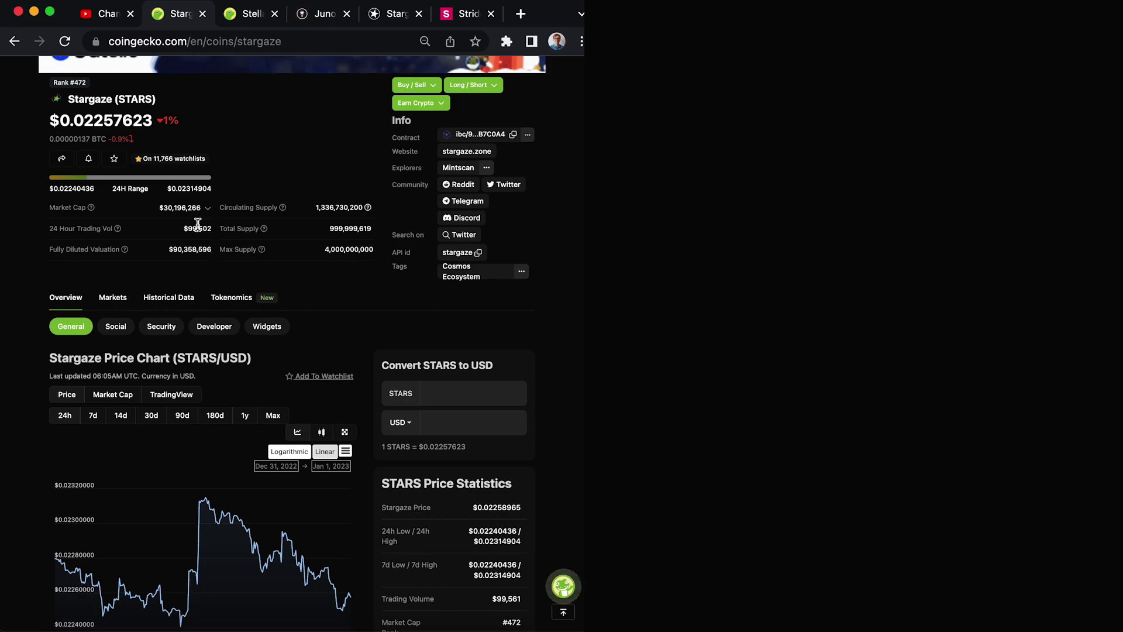
pyautogui.scroll(-15, 184, 207)
pyautogui.scroll(-10, 137, 255)
pyautogui.scroll(-10, 138, 255)
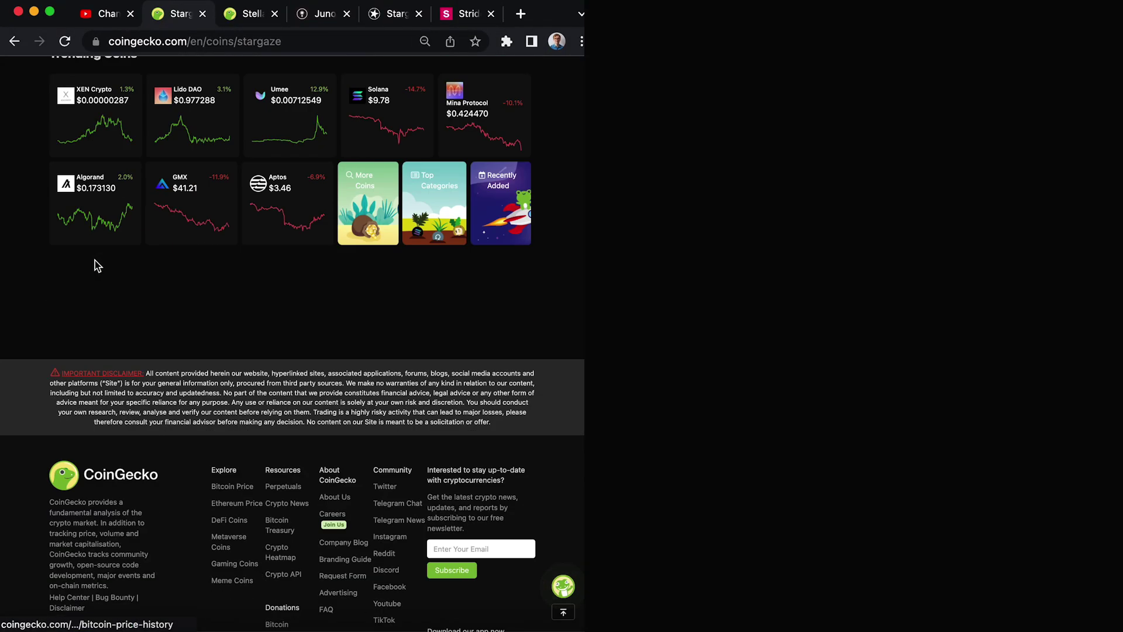
pyautogui.scroll(15, 59, 264)
pyautogui.scroll(15, 85, 265)
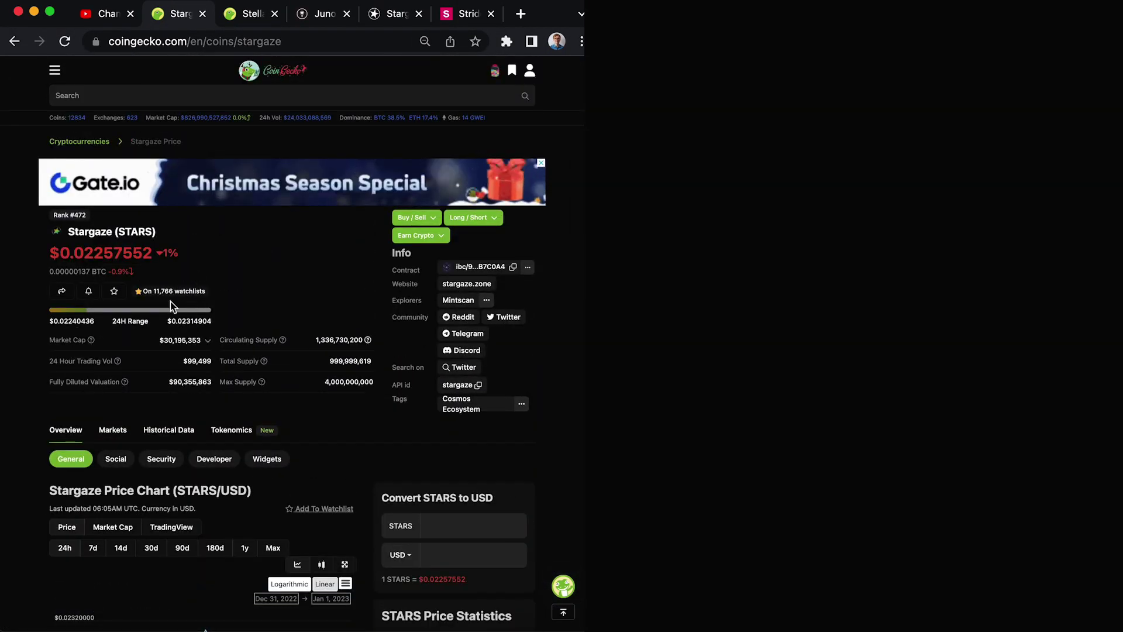
pyautogui.moveTo(185, 361); pyautogui.dragTo(211, 366)
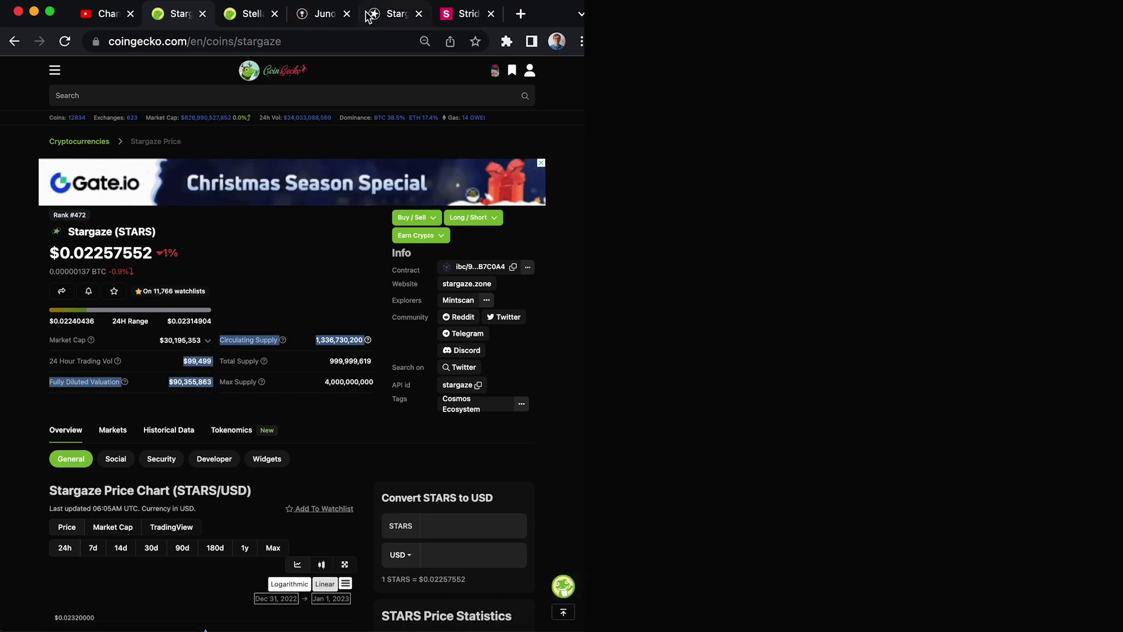
# - Open Space Skellies in the Stargaze marketplace: 278 listed of 3,500, 1.4K STARS floor
pyautogui.click(387, 13)
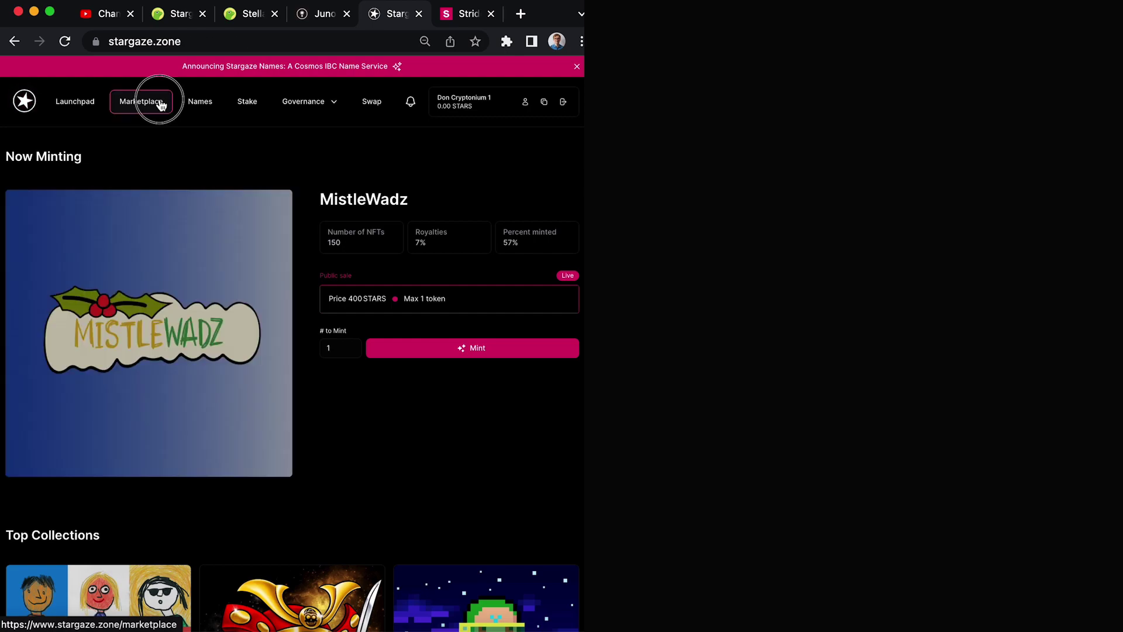
pyautogui.click(145, 102)
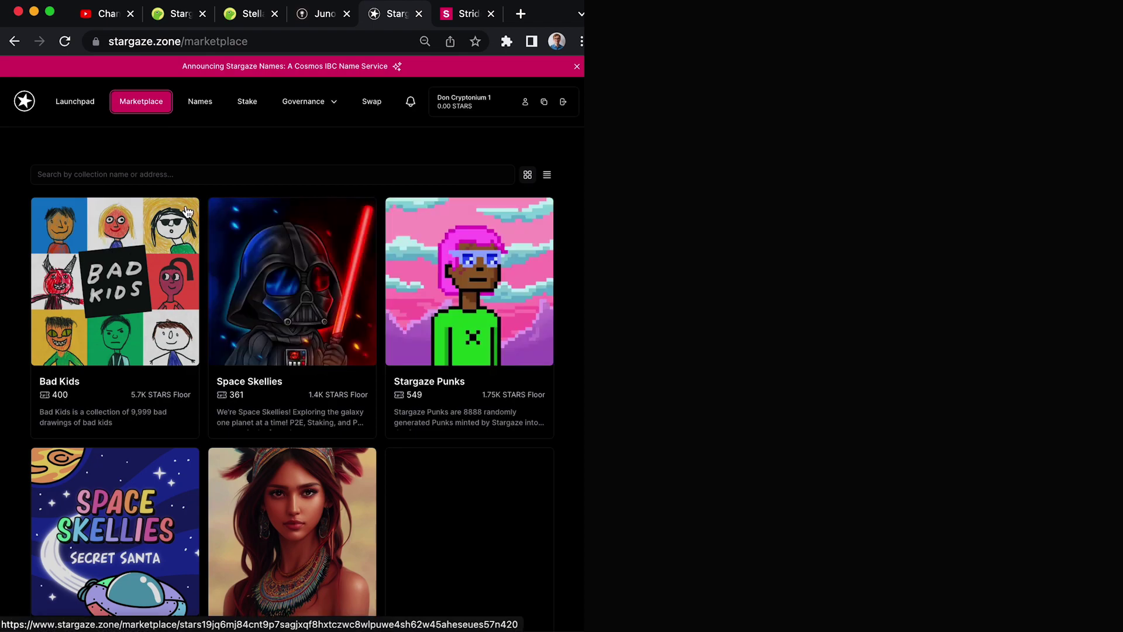
pyautogui.click(279, 218)
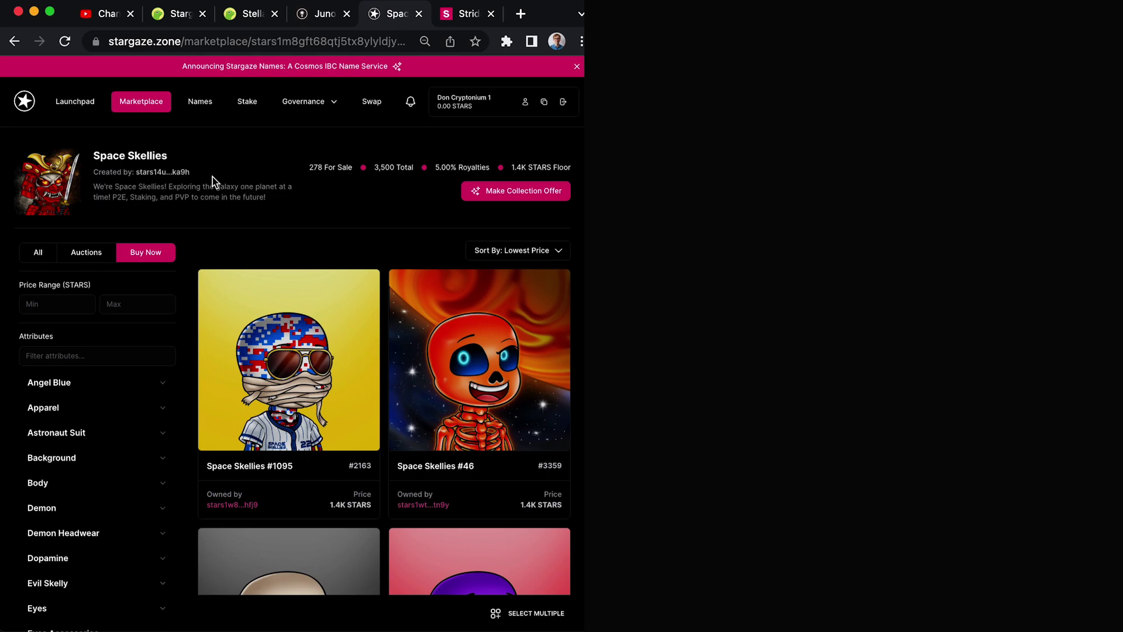
pyautogui.moveTo(98, 155); pyautogui.dragTo(173, 157)
pyautogui.click(226, 148)
pyautogui.scroll(-3, 337, 194)
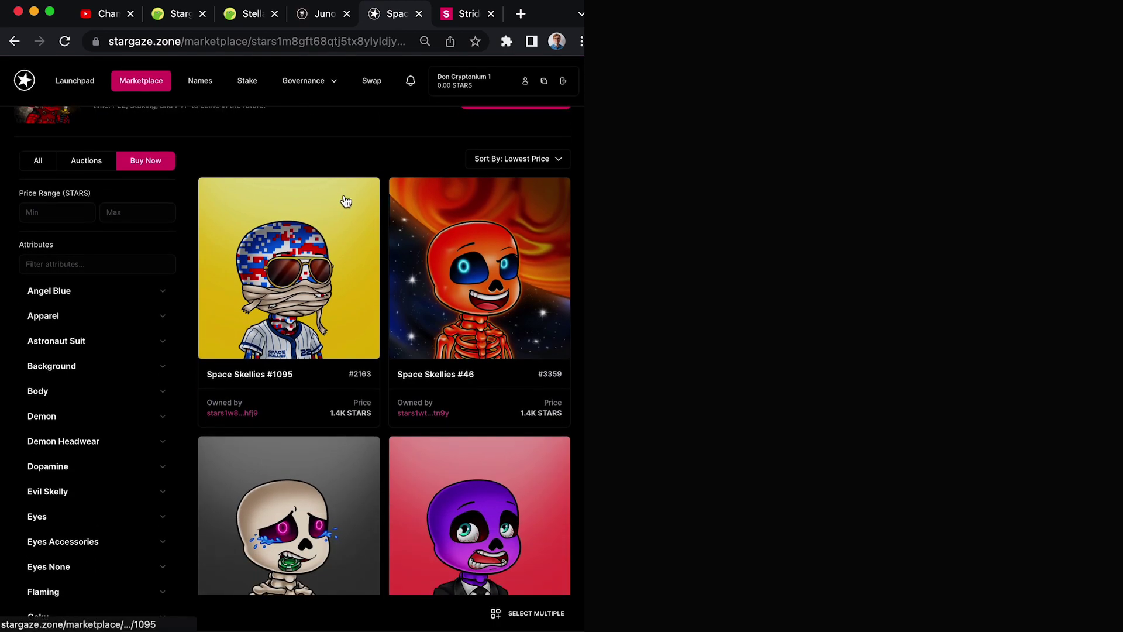
pyautogui.scroll(4, 340, 201)
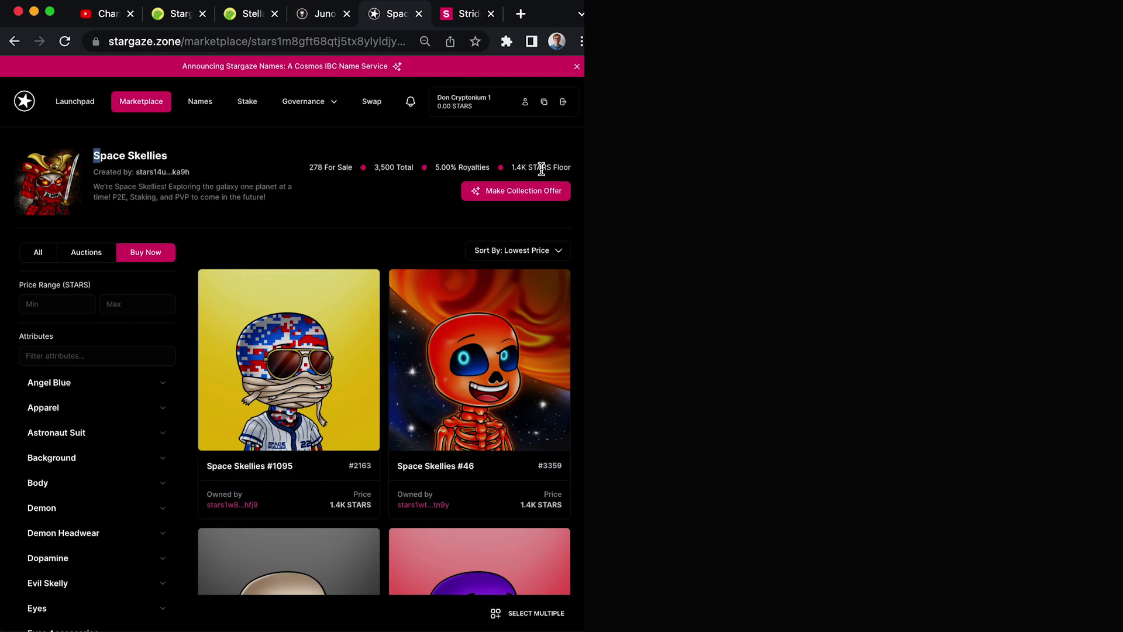
pyautogui.scroll(-3, 464, 231)
pyautogui.scroll(-5, 464, 231)
pyautogui.scroll(-3, 458, 238)
pyautogui.scroll(-4, 459, 239)
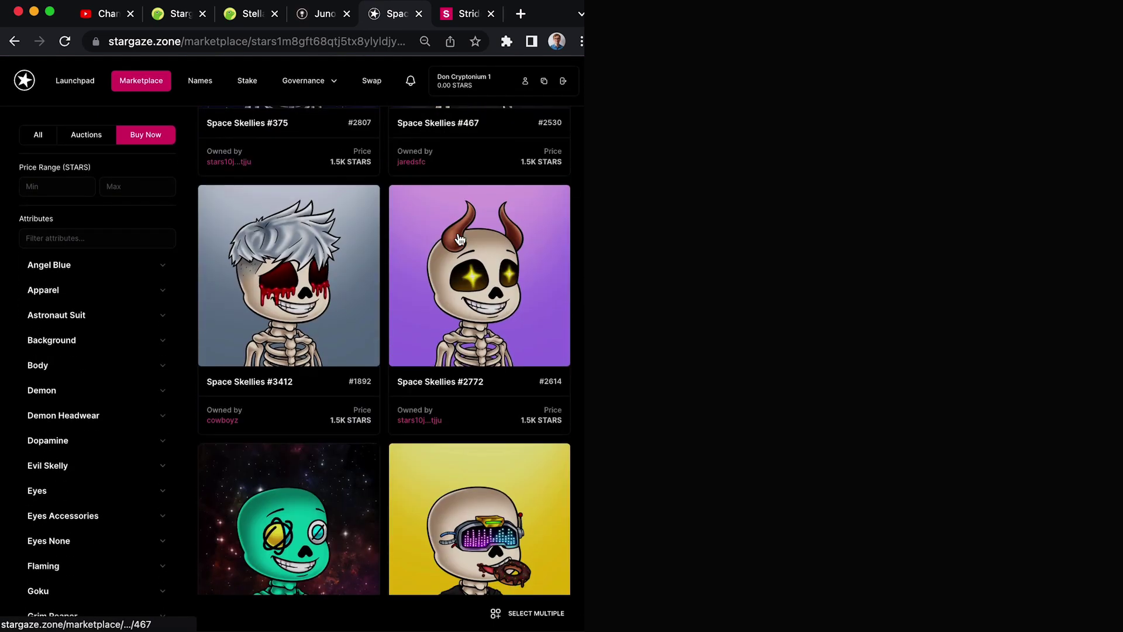
pyautogui.scroll(10, 450, 241)
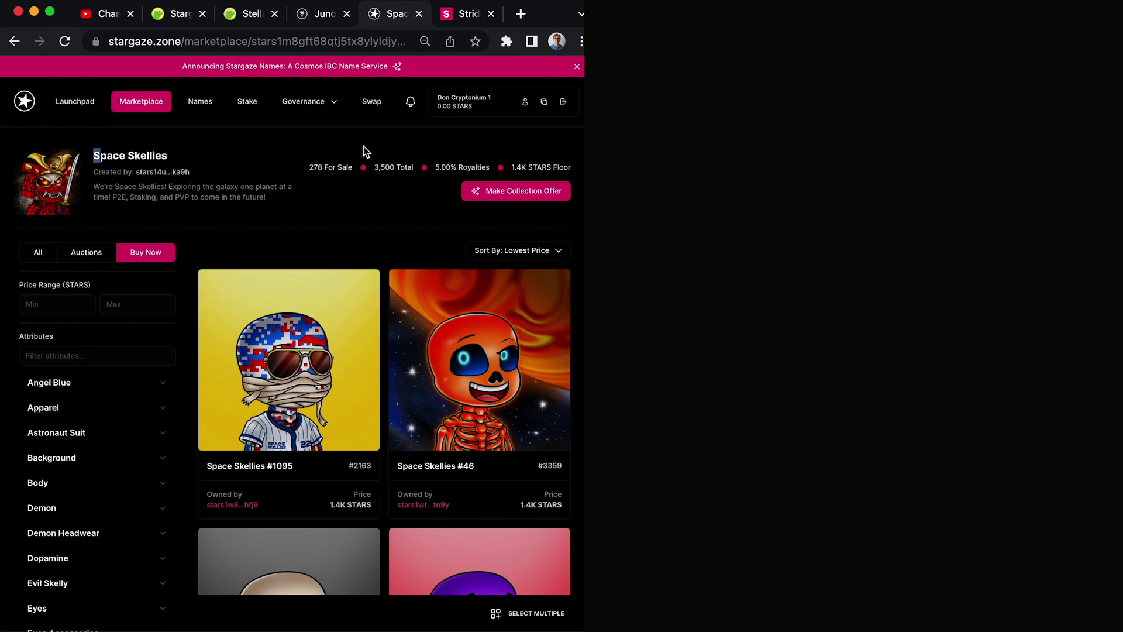
# - Show Stargaze's Max price chart and select its $0.0226 price
pyautogui.click(180, 14)
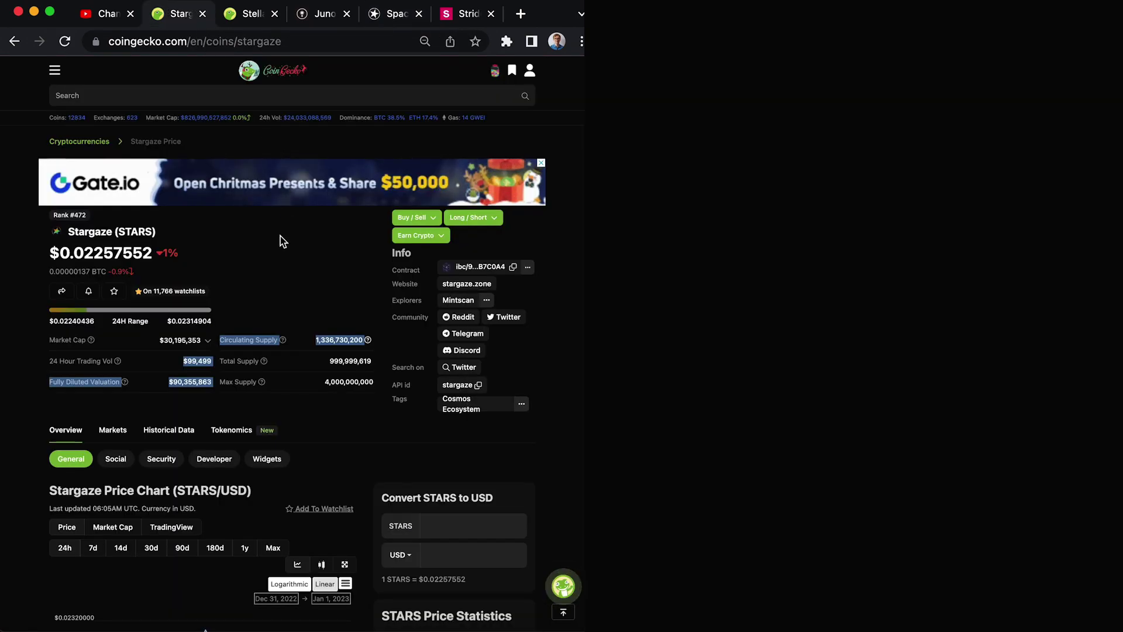
pyautogui.scroll(-3, 280, 236)
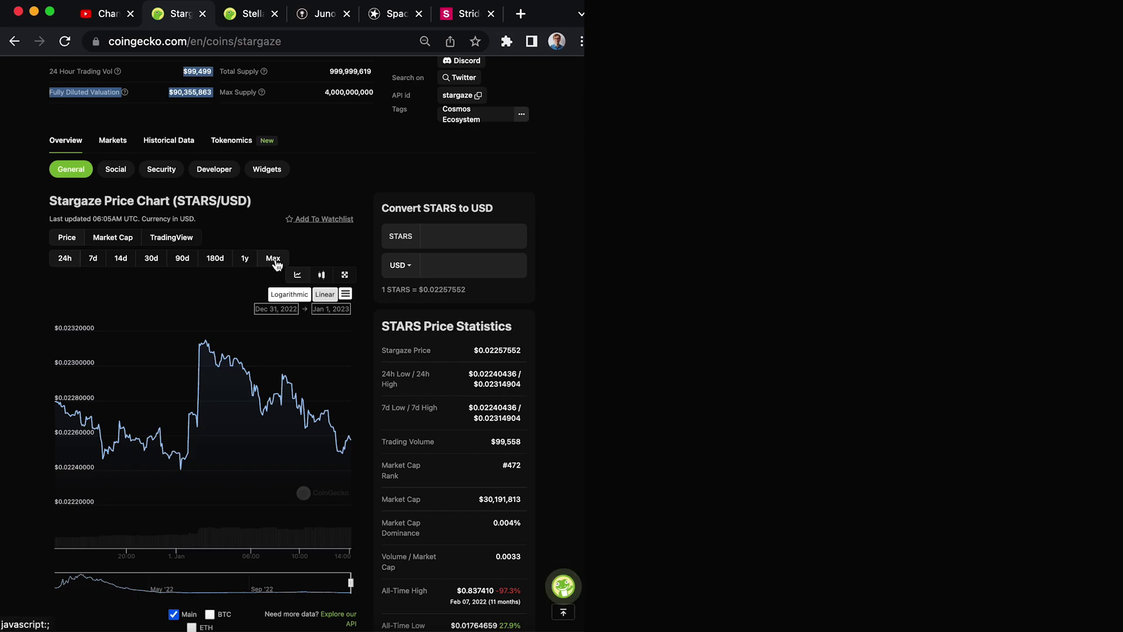
pyautogui.click(274, 258)
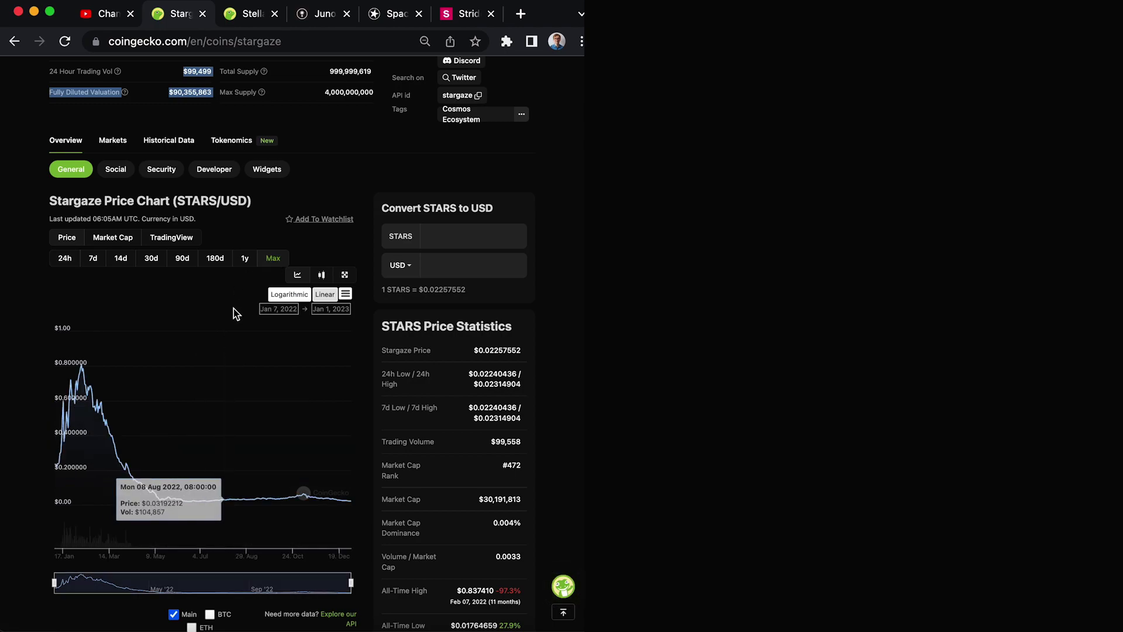
pyautogui.scroll(5, 234, 307)
pyautogui.moveTo(83, 255); pyautogui.dragTo(232, 254)
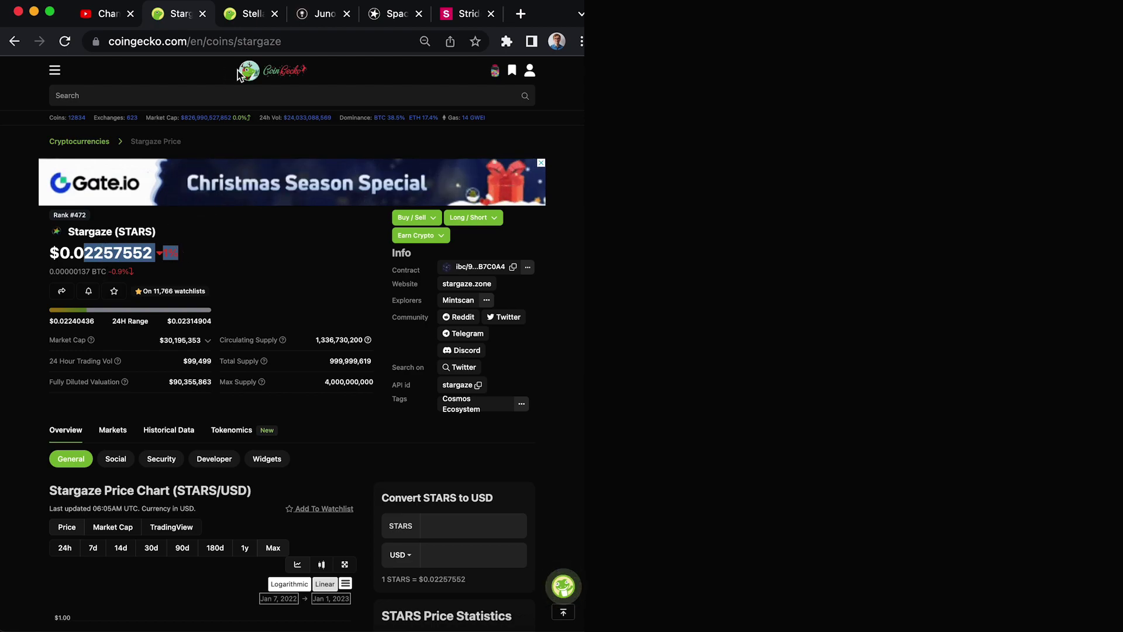
# - Check Stellar's page, return to Stargaze, then go back to Space Skellies
pyautogui.click(251, 14)
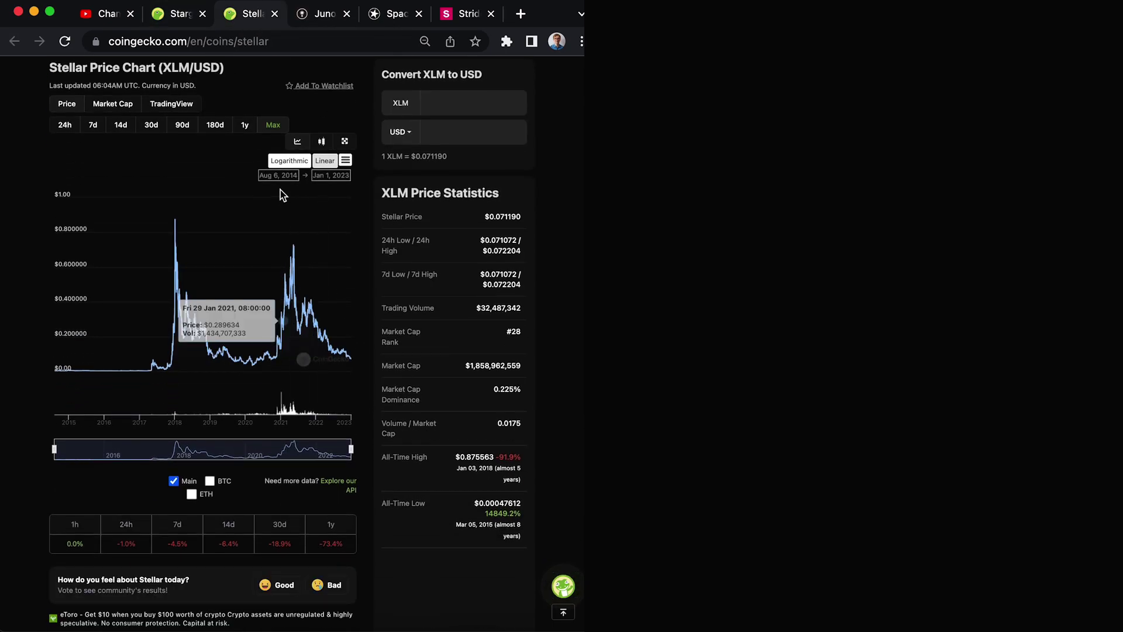
pyautogui.scroll(5, 274, 186)
pyautogui.click(180, 13)
pyautogui.click(394, 14)
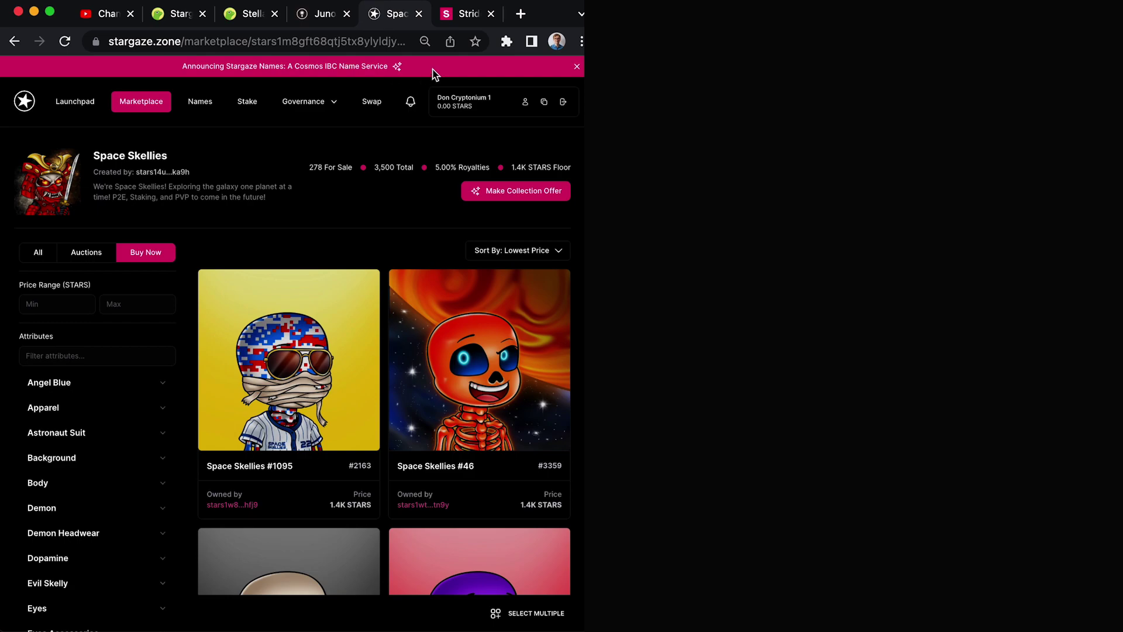
# - Read the Stride Tokenomics post through the genesis and terminal supply allocation charts
pyautogui.click(466, 12)
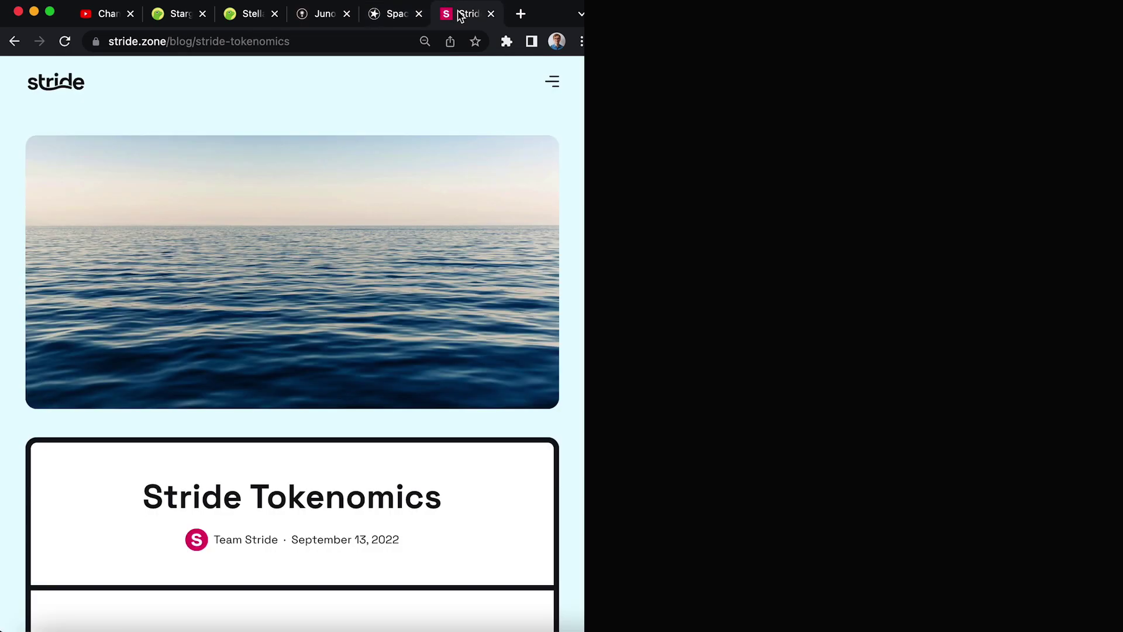
pyautogui.scroll(-5, 452, 200)
pyautogui.scroll(-5, 452, 200)
pyautogui.scroll(-8, 452, 200)
pyautogui.scroll(-8, 456, 199)
pyautogui.scroll(-8, 455, 199)
pyautogui.scroll(-2, 457, 199)
pyautogui.scroll(8, 456, 199)
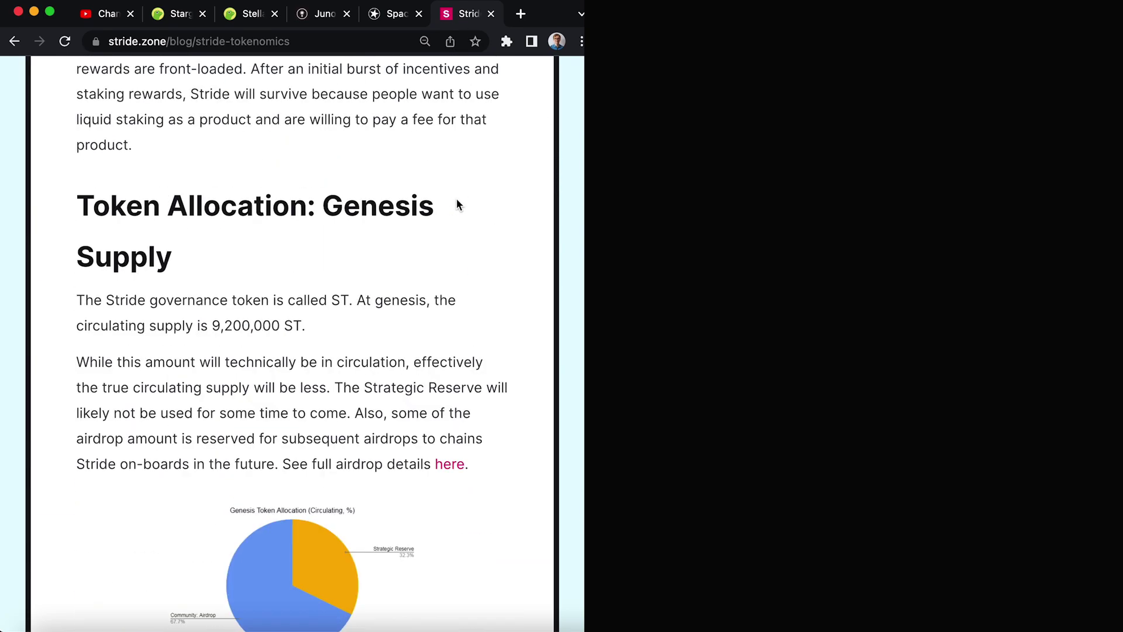
pyautogui.scroll(8, 457, 199)
pyautogui.scroll(5, 457, 198)
pyautogui.scroll(3, 456, 198)
pyautogui.scroll(-8, 457, 208)
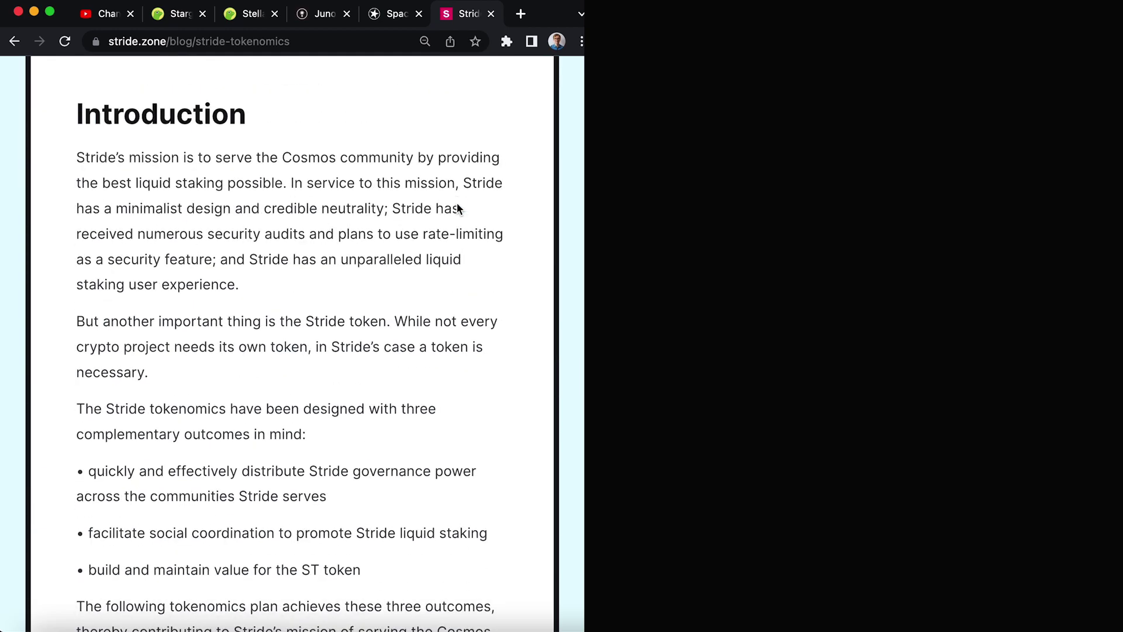
pyautogui.scroll(-1, 456, 208)
pyautogui.scroll(-6, 457, 209)
pyautogui.scroll(-1, 456, 207)
pyautogui.scroll(-6, 459, 206)
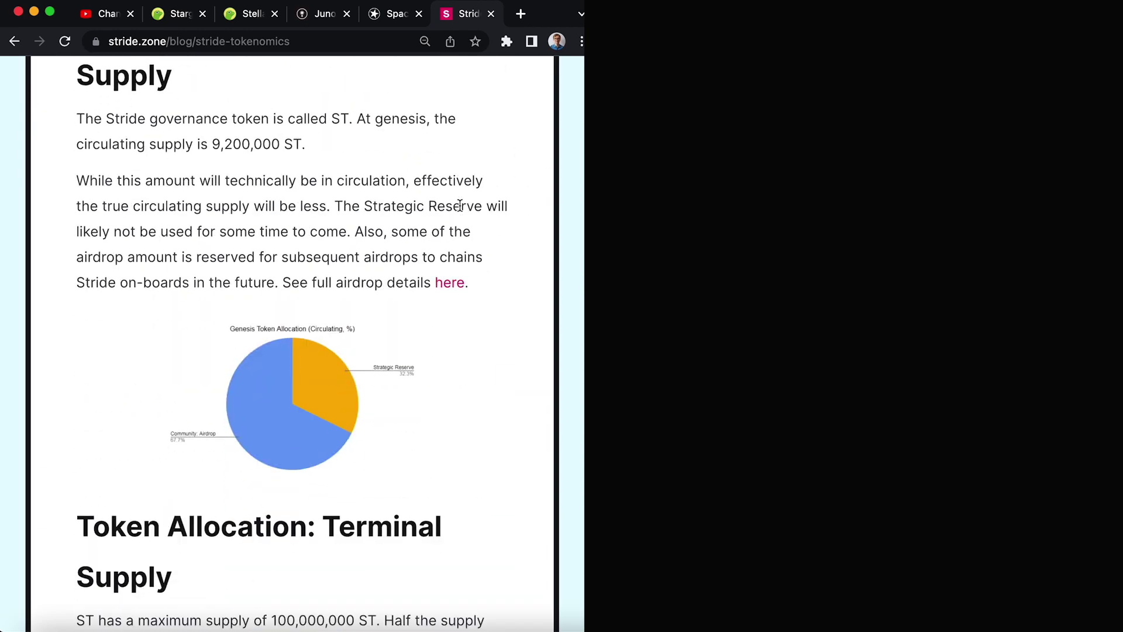
pyautogui.scroll(-5, 461, 204)
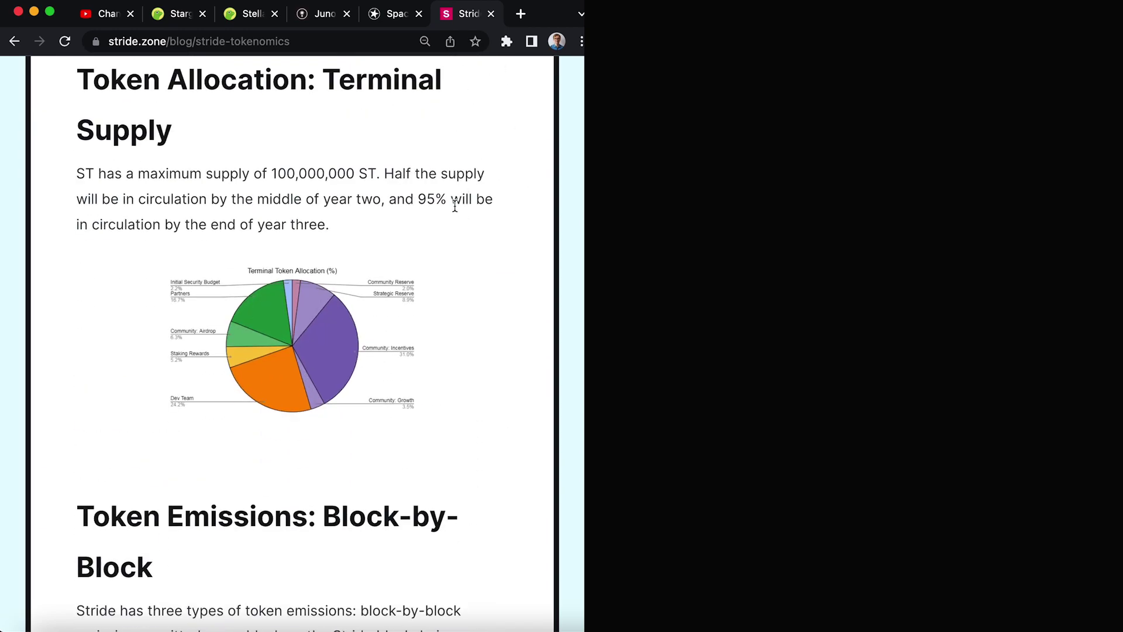
# - Look up Stride (STRD): $0.1797 price, 100,000,000 max supply; then return to the post
pyautogui.click(254, 13)
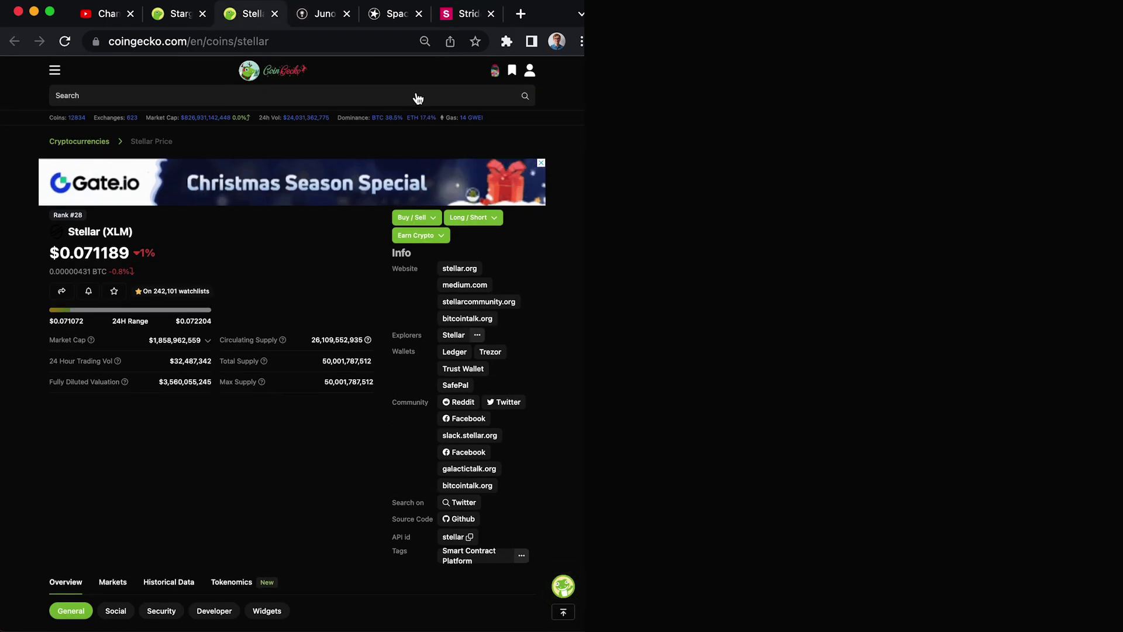
pyautogui.click(416, 95)
pyautogui.write('stride')
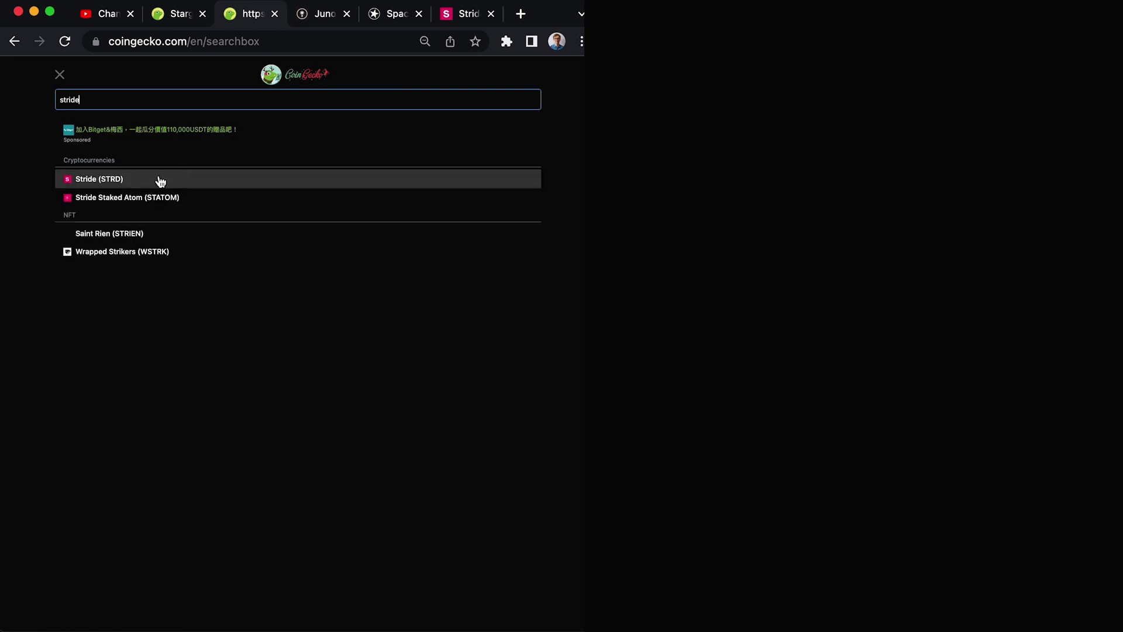
pyautogui.click(151, 180)
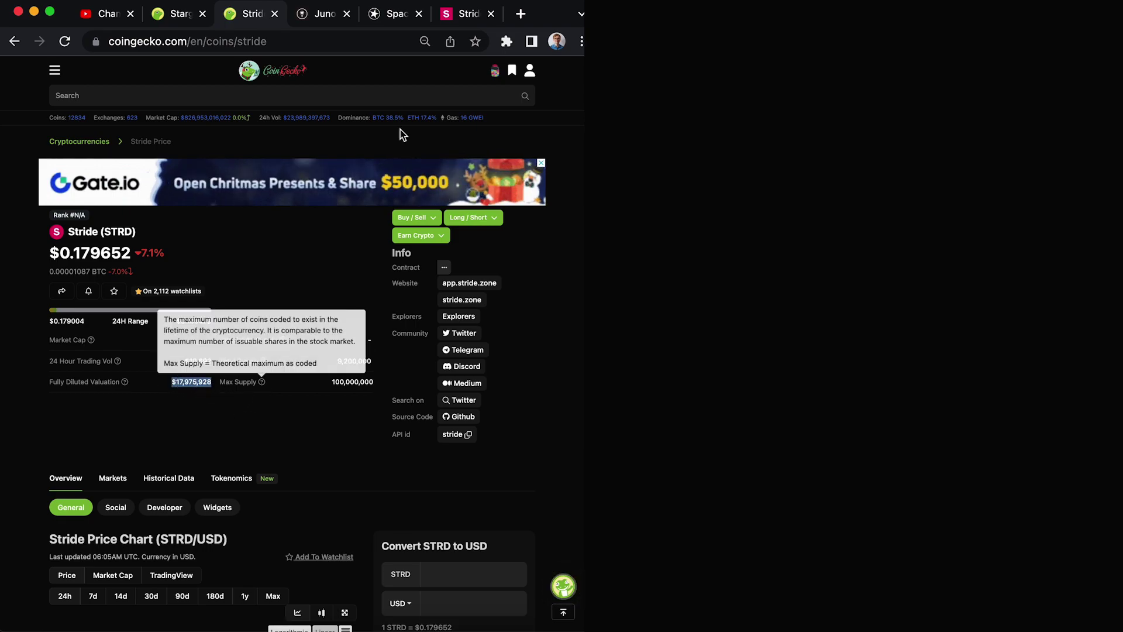
pyautogui.click(457, 13)
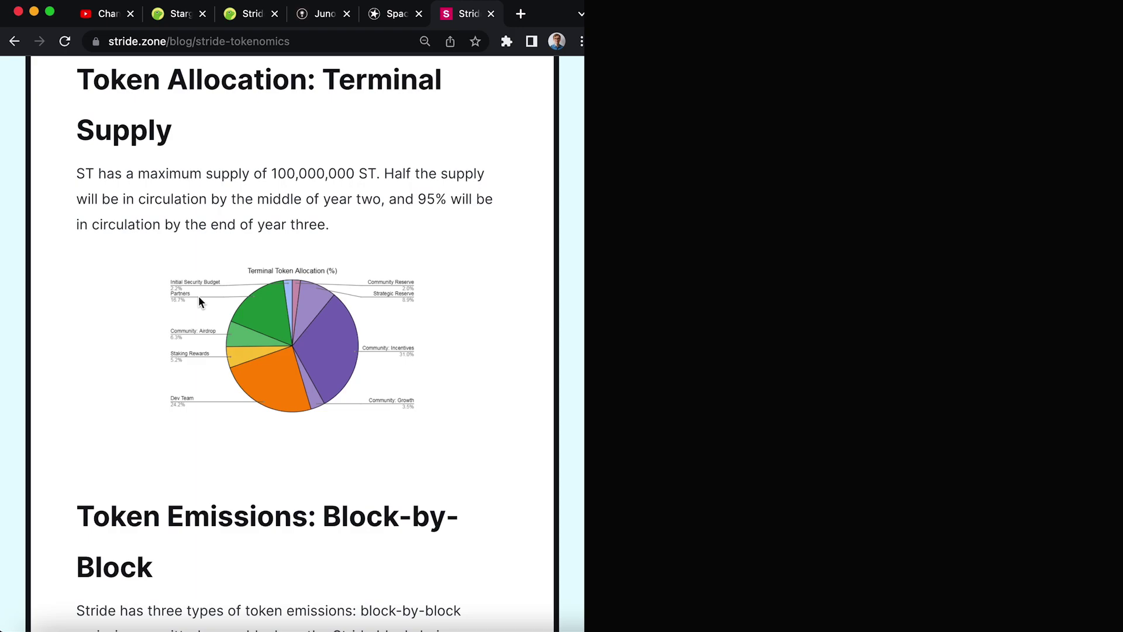
# - Google 'stride zone funding' in a new tab, glance at the Stride page, then return to the results
pyautogui.click(525, 16)
pyautogui.write('google.pl')
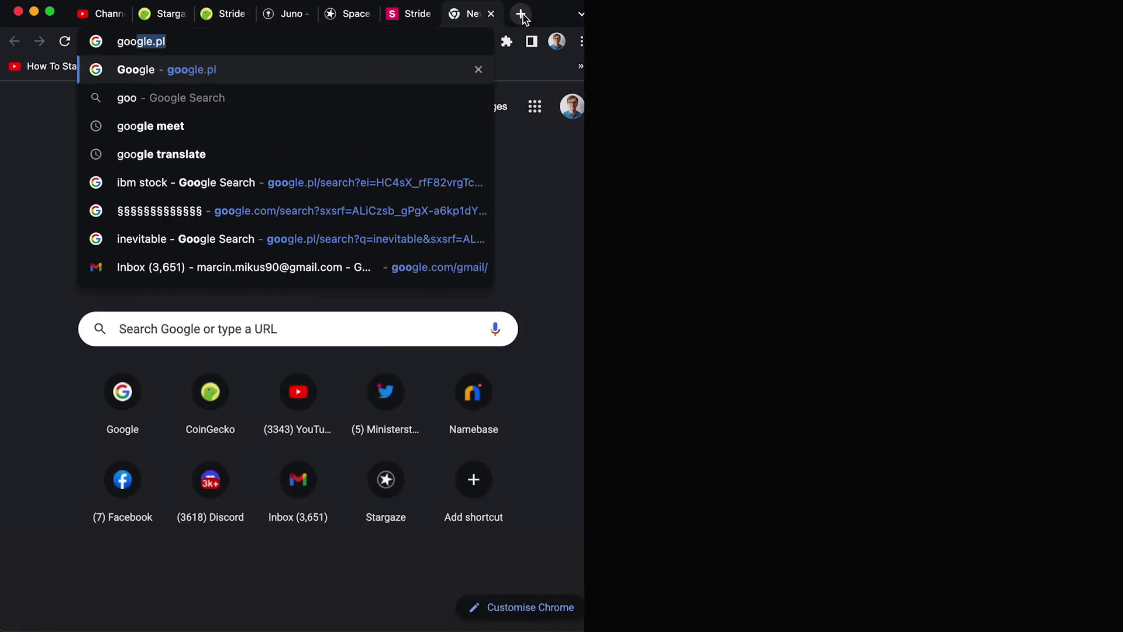
pyautogui.press('Return')
pyautogui.write('stride zone funding')
pyautogui.press('Return')
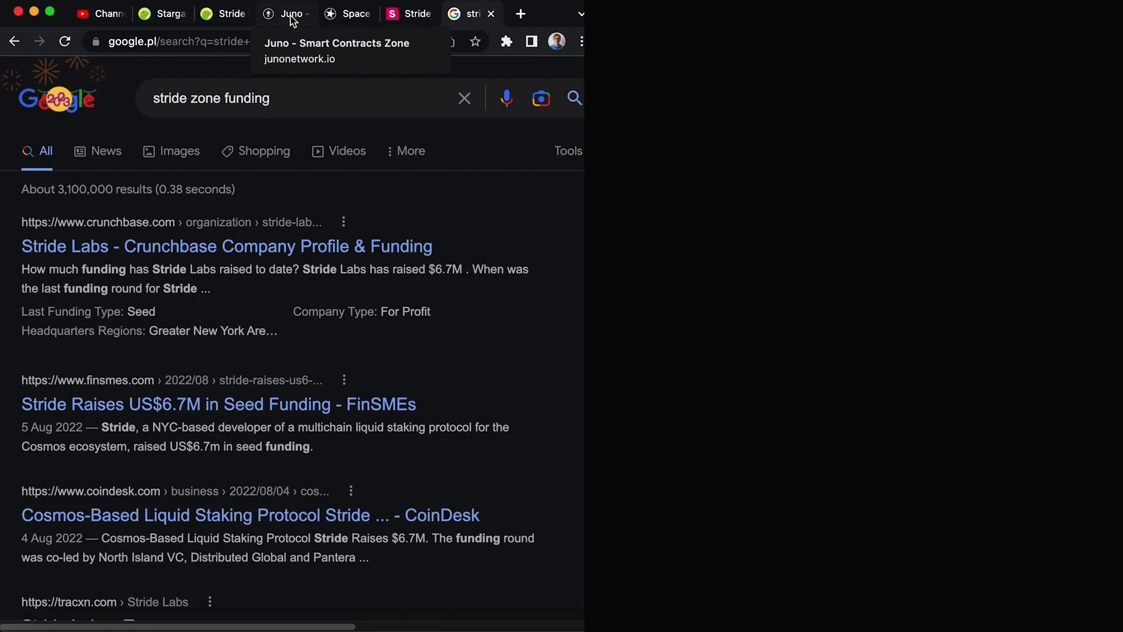
pyautogui.click(230, 13)
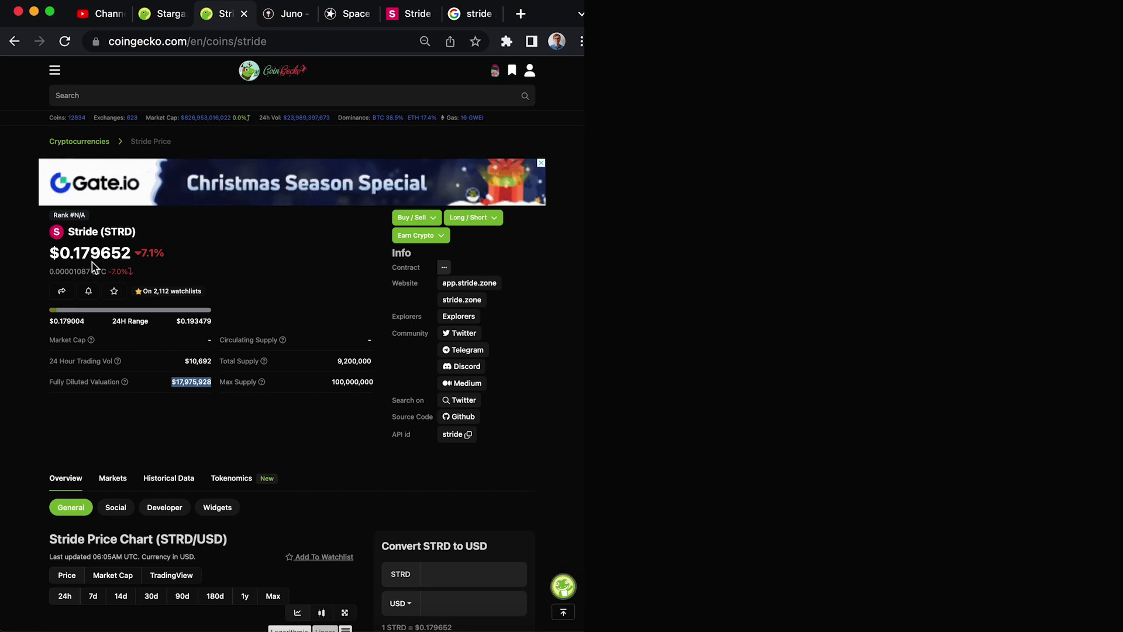
pyautogui.click(474, 20)
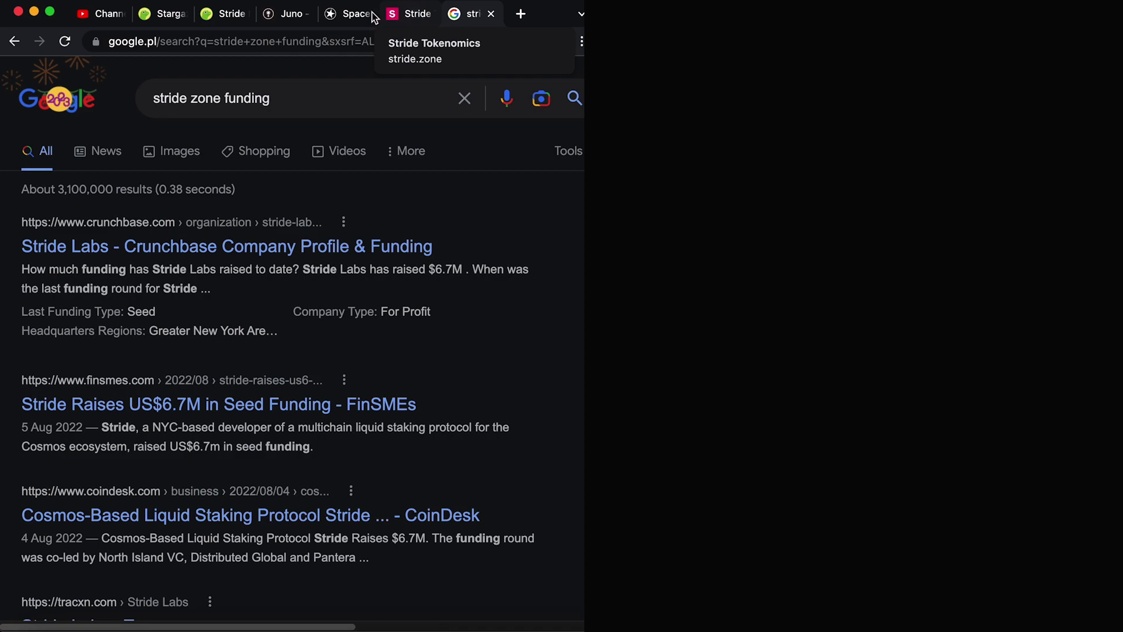
# - Revisit the Stride (STRD) chart and supply figures before going back to the Juno ecosystem page
pyautogui.click(220, 14)
pyautogui.scroll(-4, 181, 185)
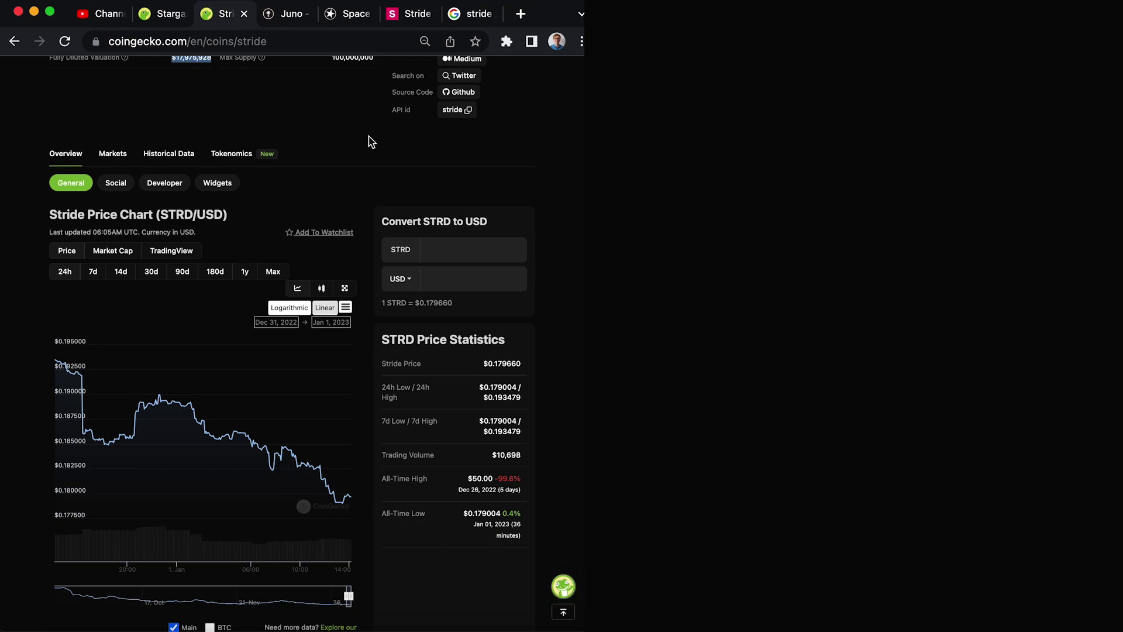
pyautogui.scroll(5, 369, 143)
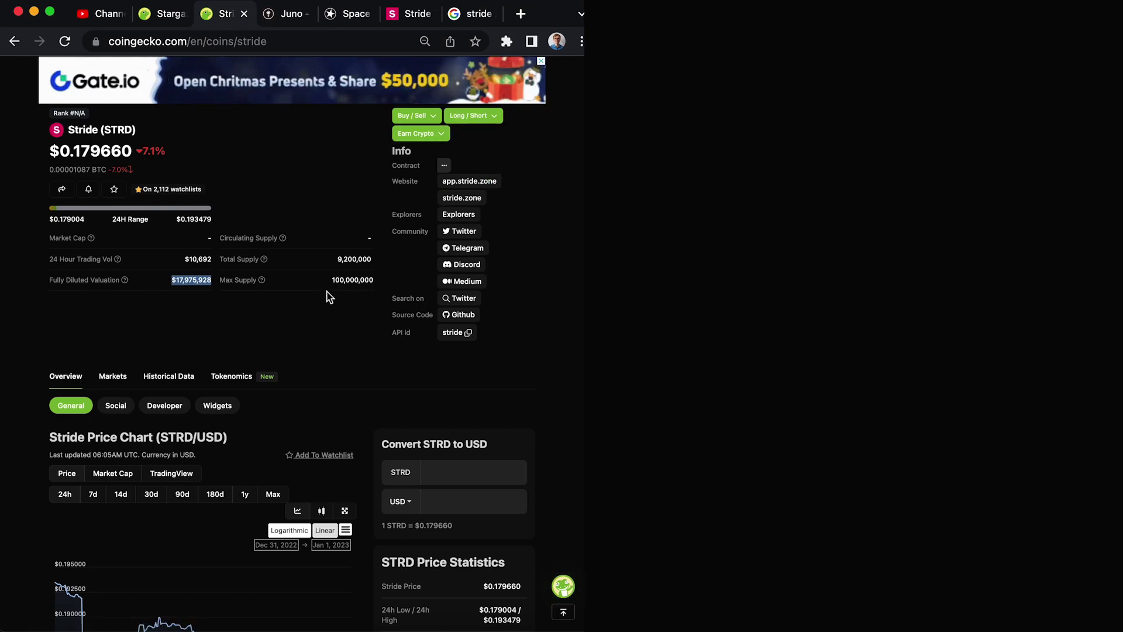
pyautogui.click(284, 13)
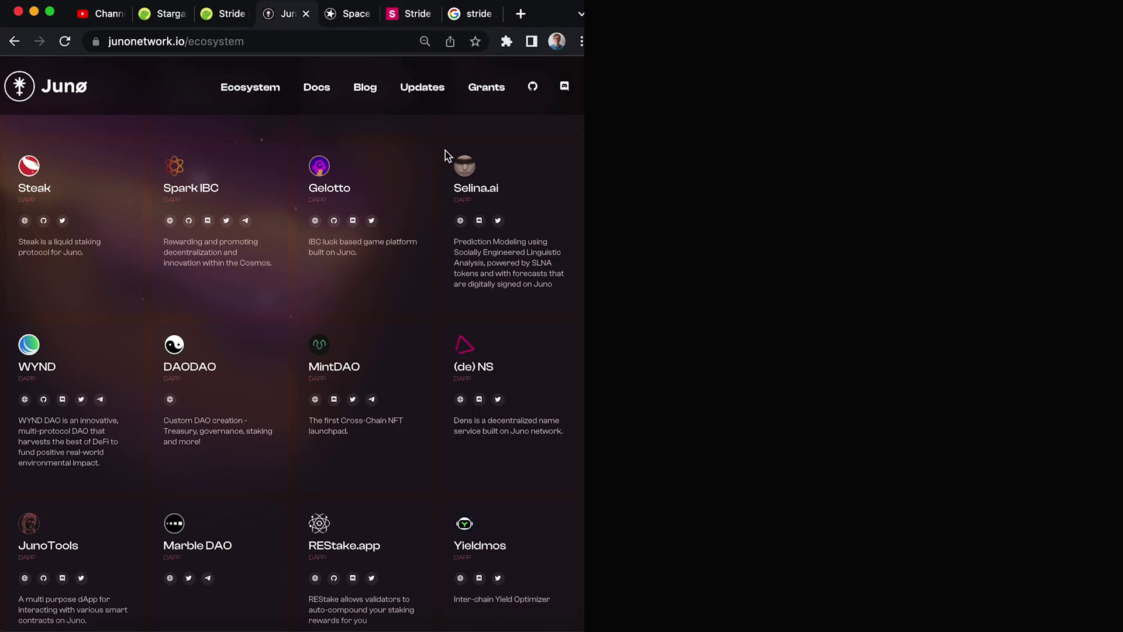
pyautogui.scroll(-10, 447, 190)
pyautogui.scroll(-2, 451, 201)
pyautogui.scroll(6, 451, 201)
pyautogui.scroll(6, 264, 141)
# - Go back to the Stargaze (STARS) CoinGecko page, priced at $0.02258903
pyautogui.click(169, 13)
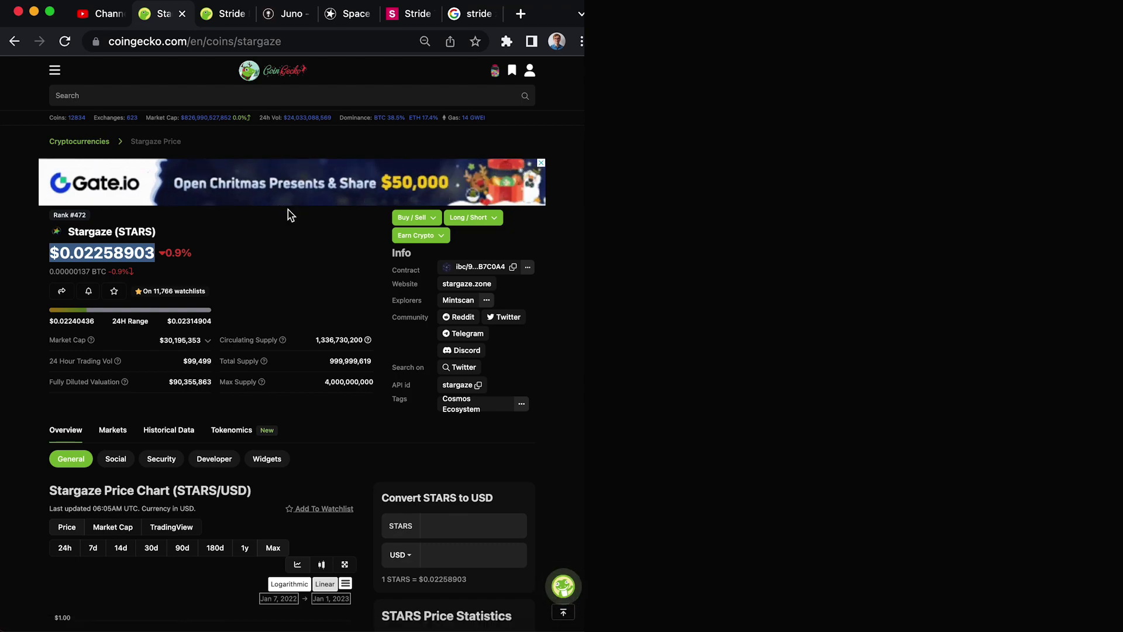
# - Search 'umee', open the Umee (UMEE) page, set the 7d chart and highlight the price
pyautogui.click(264, 95)
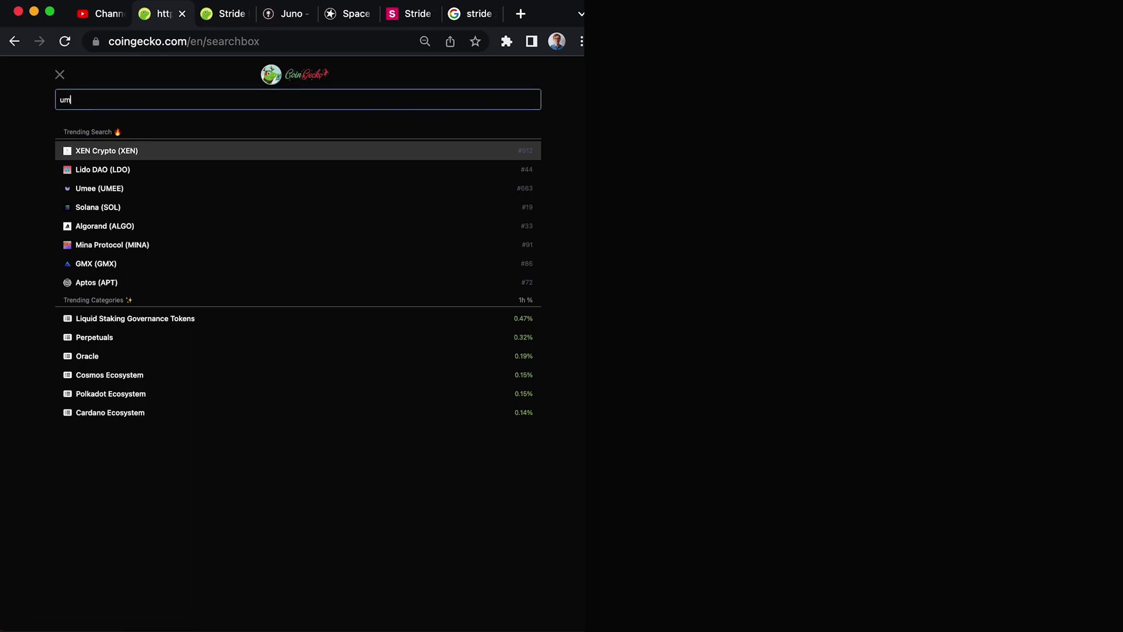
pyautogui.write('umee')
pyautogui.click(150, 179)
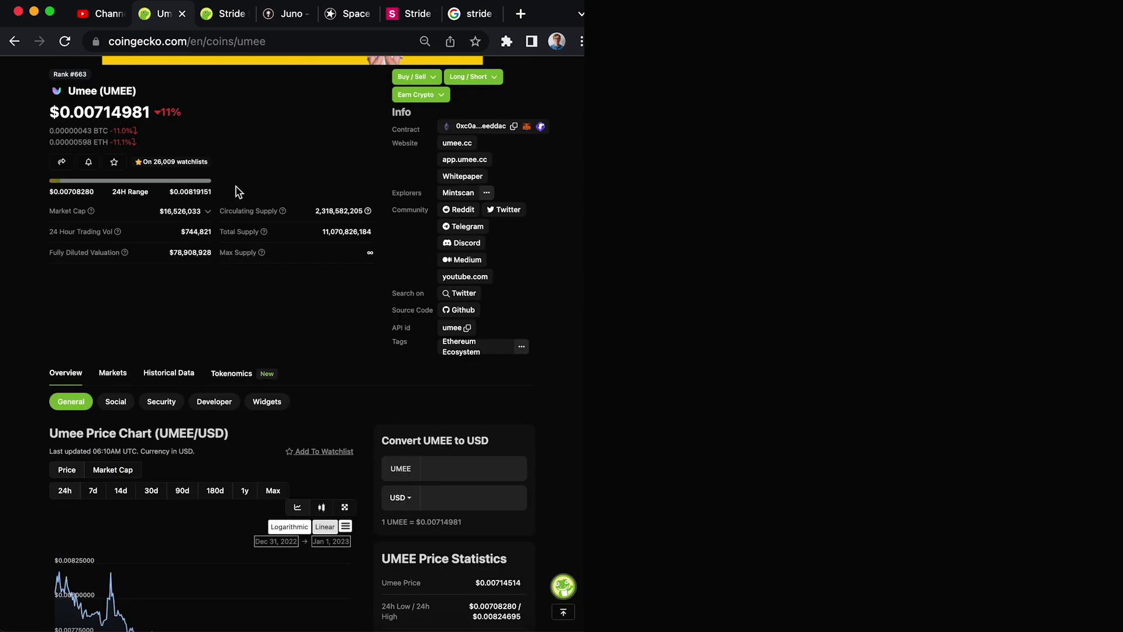
pyautogui.scroll(-1, 239, 190)
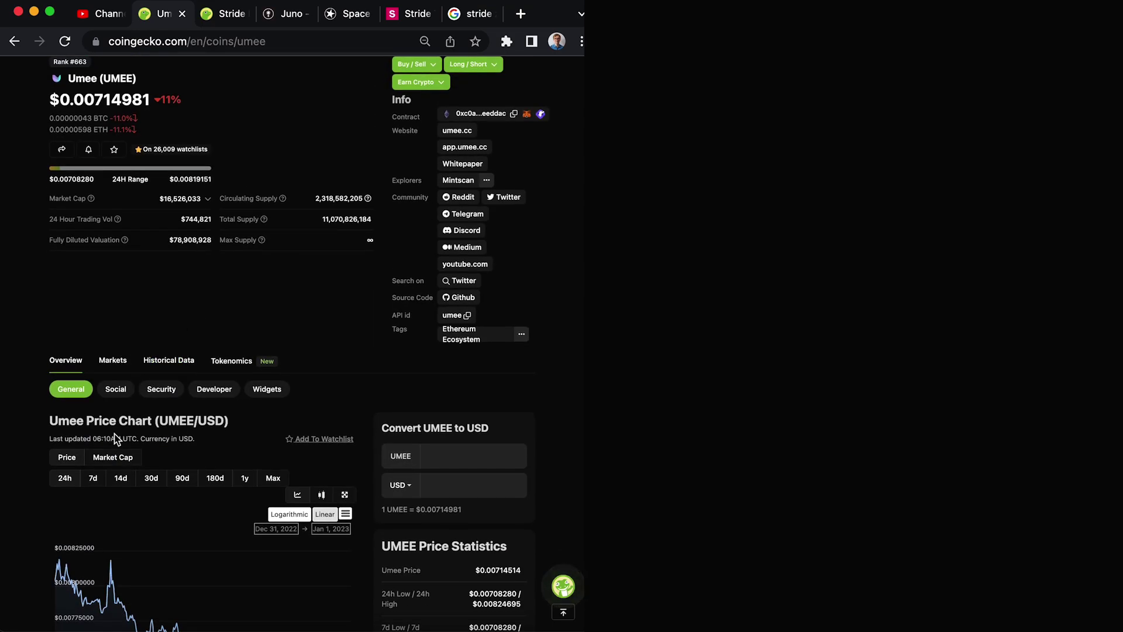
pyautogui.click(92, 477)
pyautogui.scroll(-5, 175, 440)
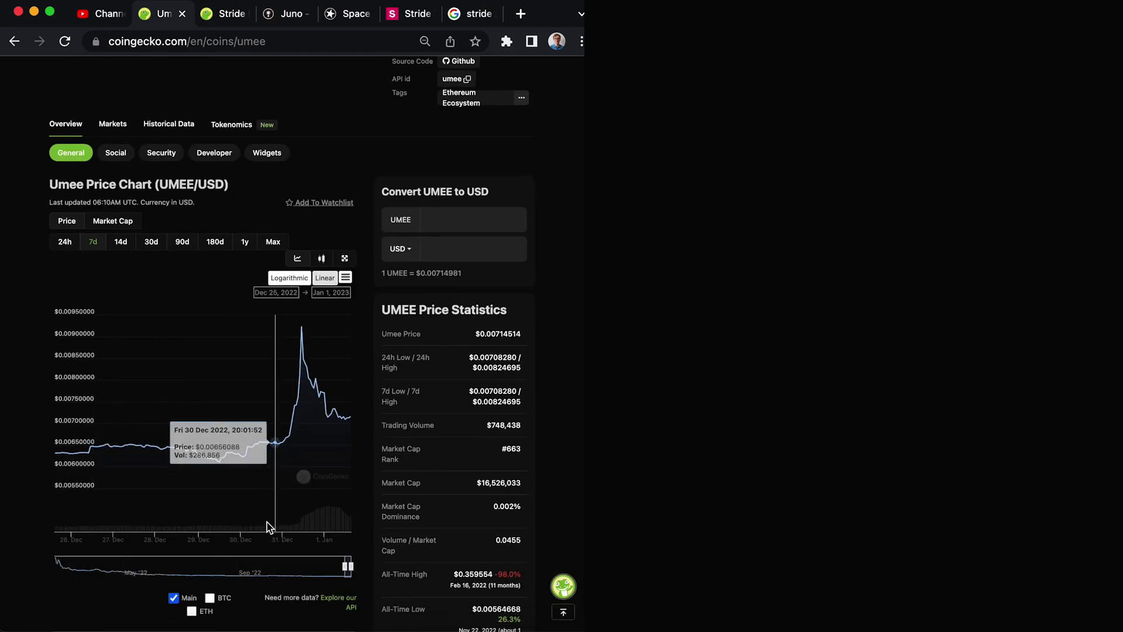
pyautogui.scroll(8, 264, 422)
pyautogui.moveTo(97, 178)
pyautogui.mouseDown()
pyautogui.moveTo(158, 178)
pyautogui.moveTo(92, 176)
pyautogui.mouseUp()
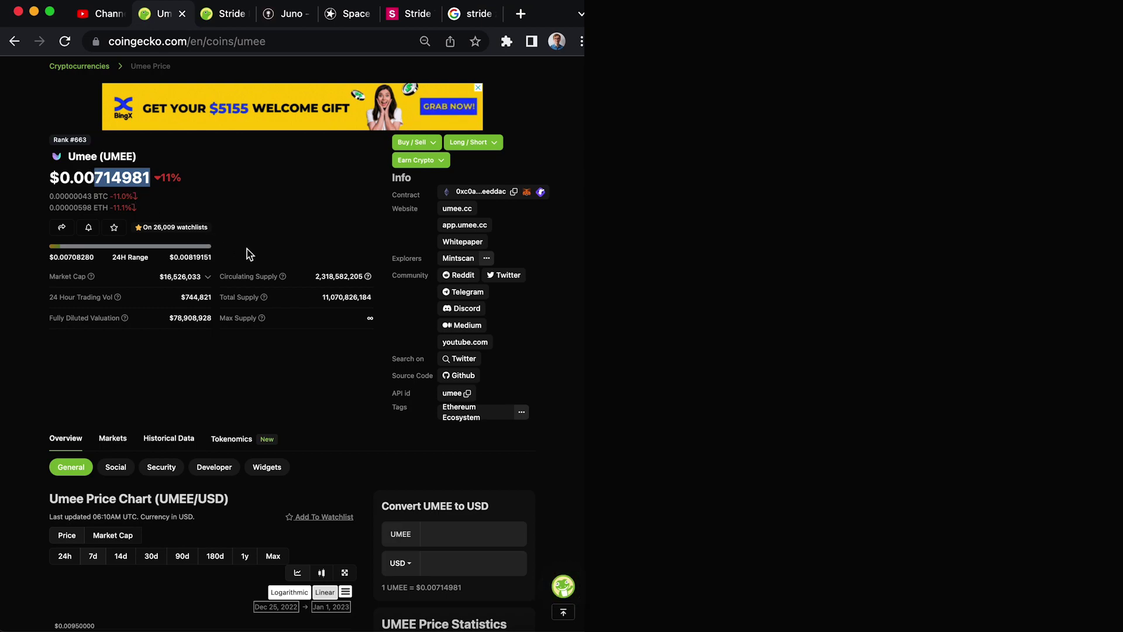
pyautogui.scroll(-10, 246, 254)
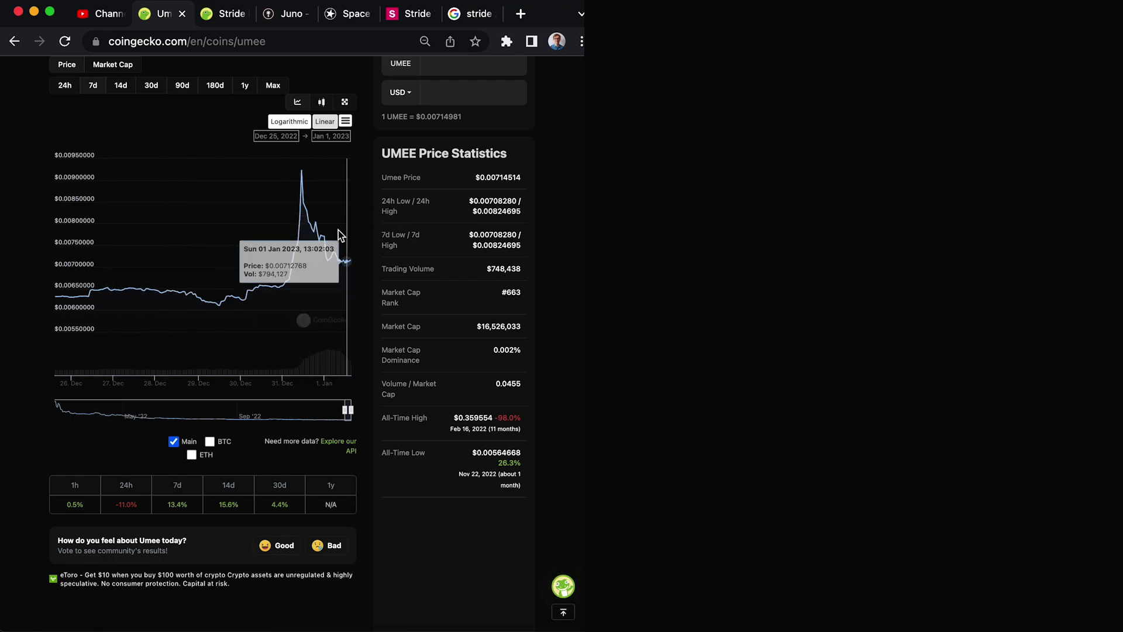
pyautogui.scroll(-10, 231, 257)
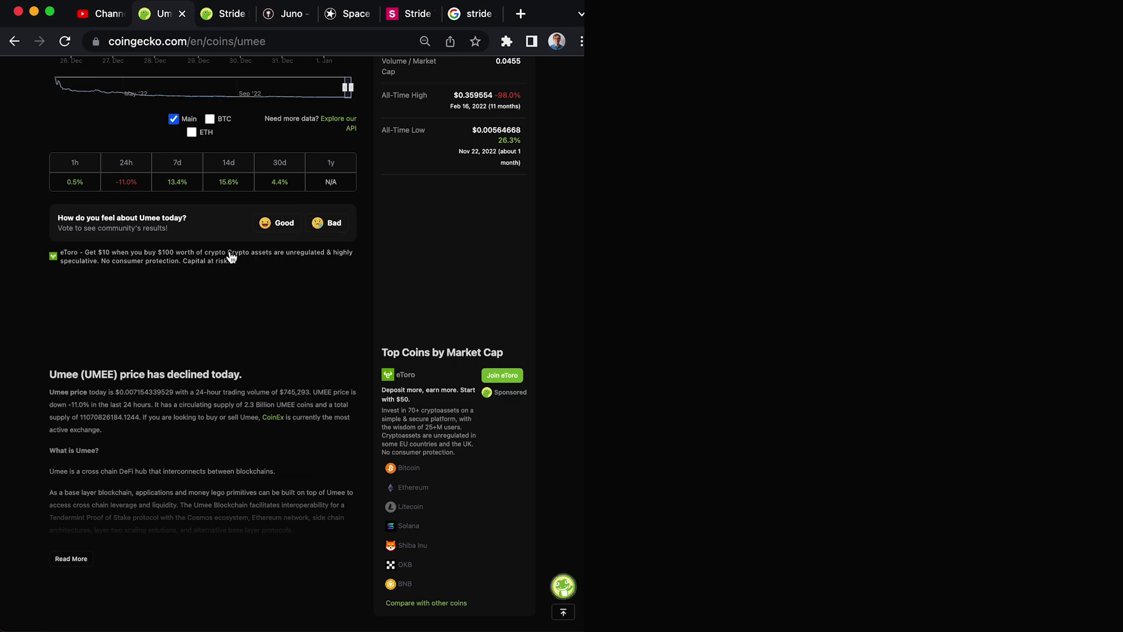
pyautogui.scroll(12, 231, 257)
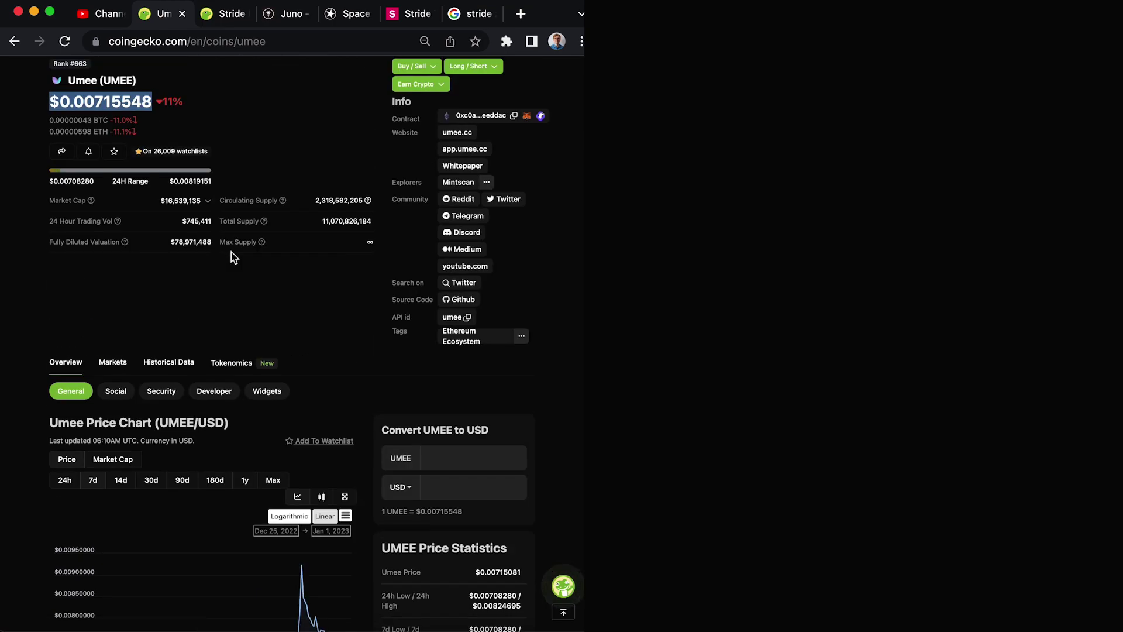